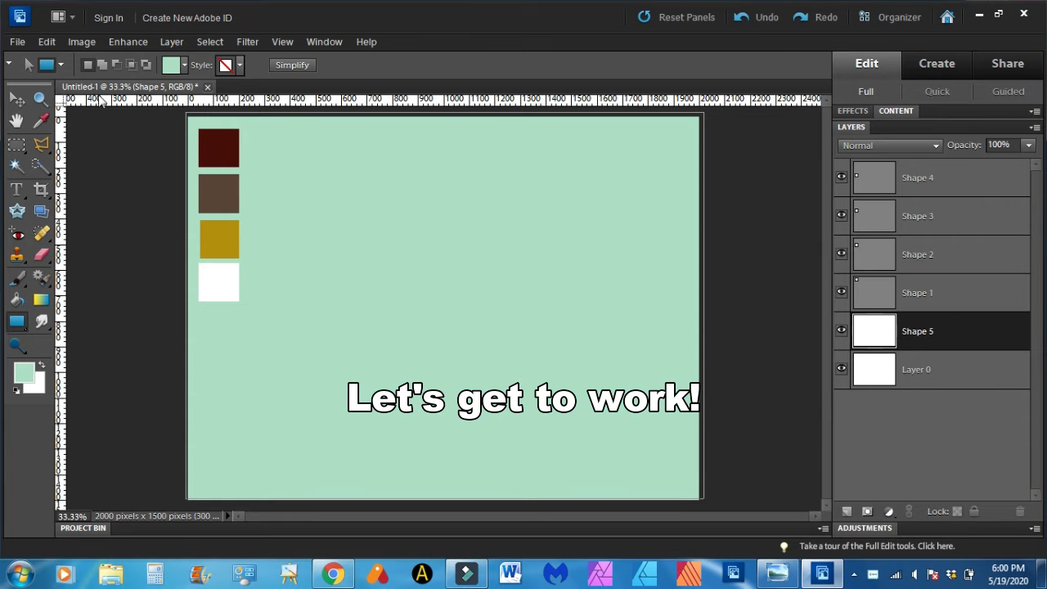
- Set up the 28 px Wet Media brush with a -36° angle and 32% roundness, and enlarge it to 47 px
left_click(17, 278)
left_click(81, 65)
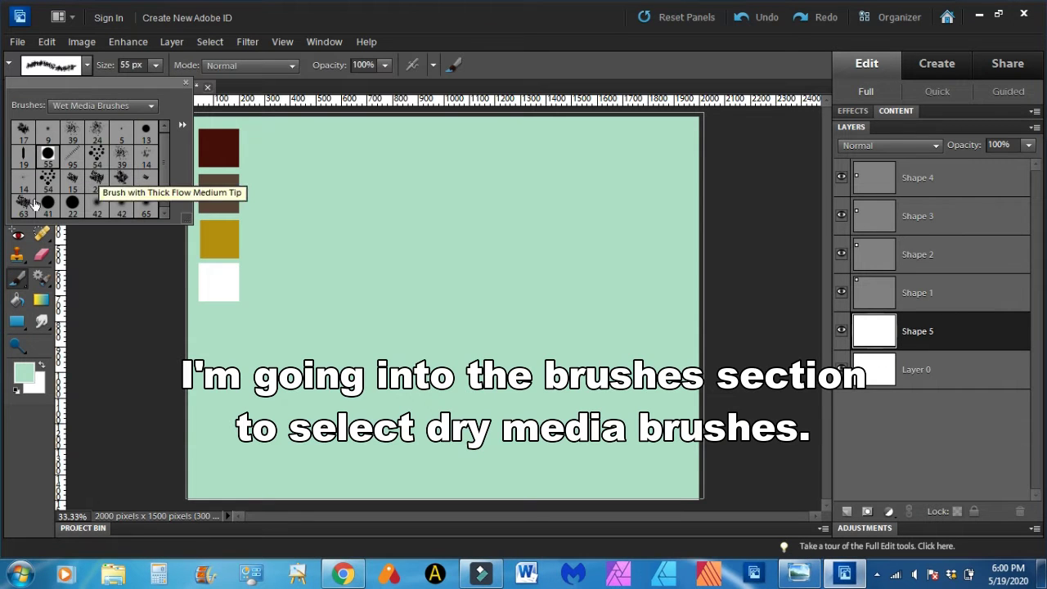
left_click(97, 176)
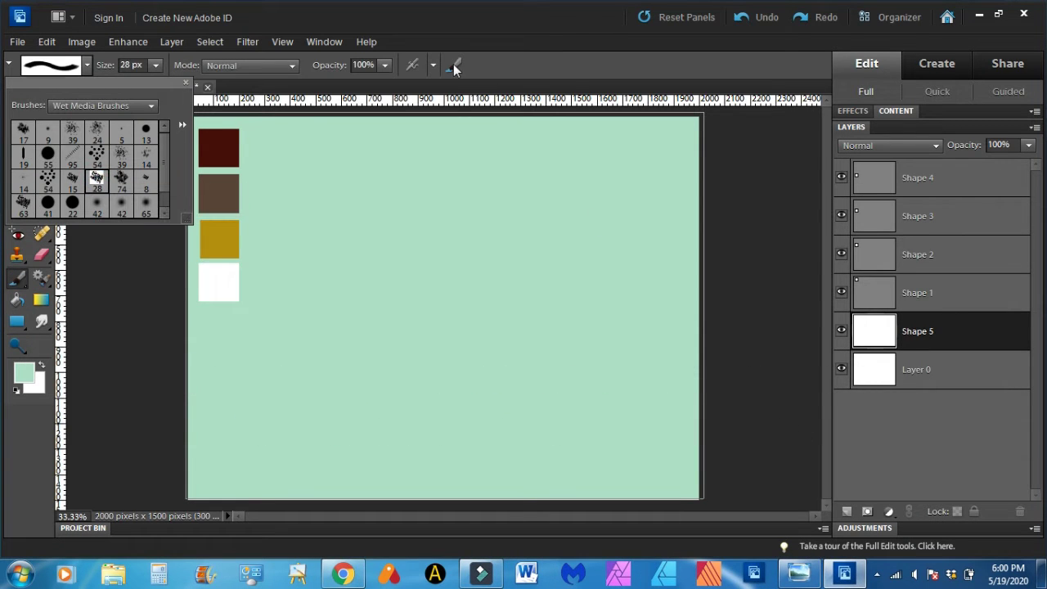
left_click(454, 65)
left_click_drag(367, 326, 386, 364)
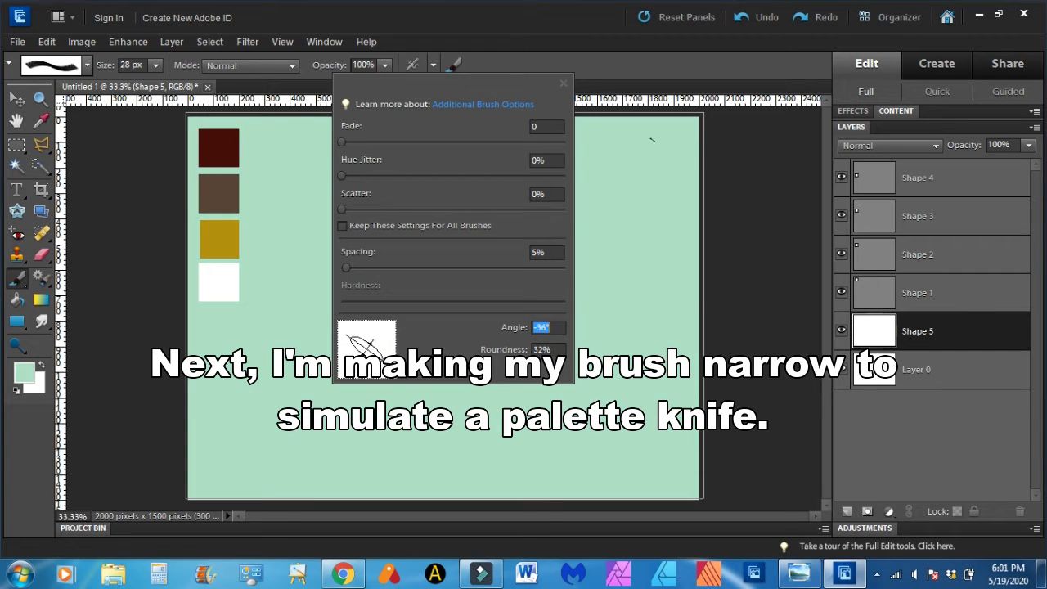
left_click(652, 140)
left_click(156, 65)
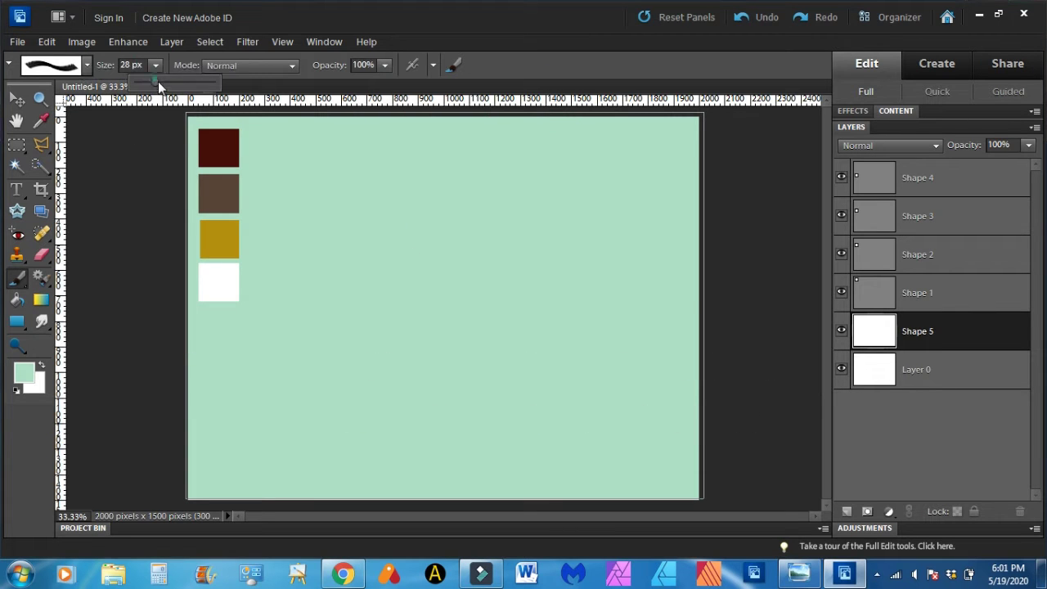
- Sample the dark Burnt Umber swatch and paint the roof's slanted front edge in the middle of the canvas
left_click(41, 120)
left_click(228, 149)
left_click(18, 279)
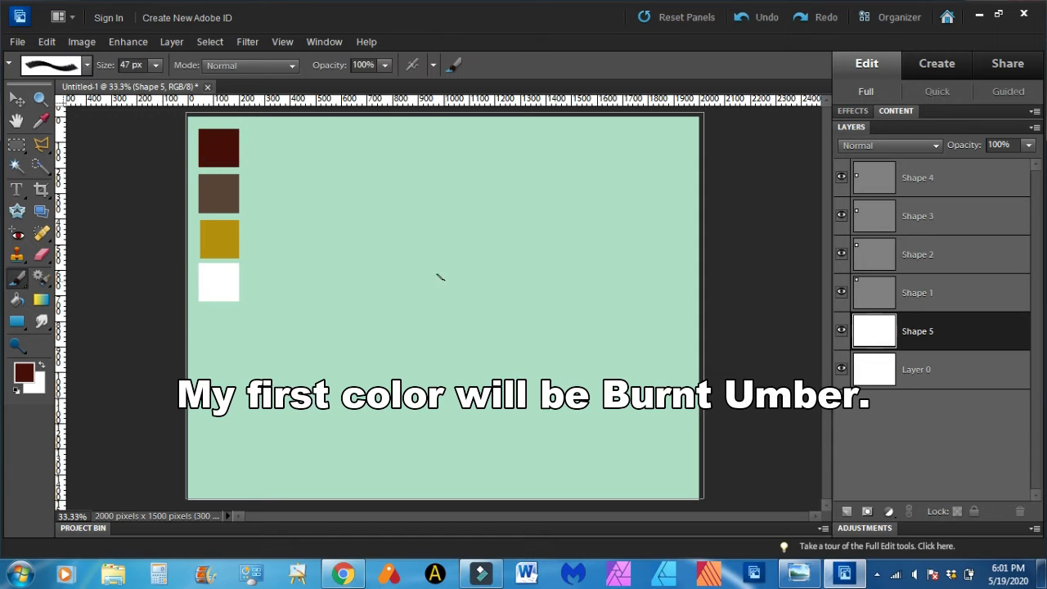
left_click(404, 258)
left_click(478, 227)
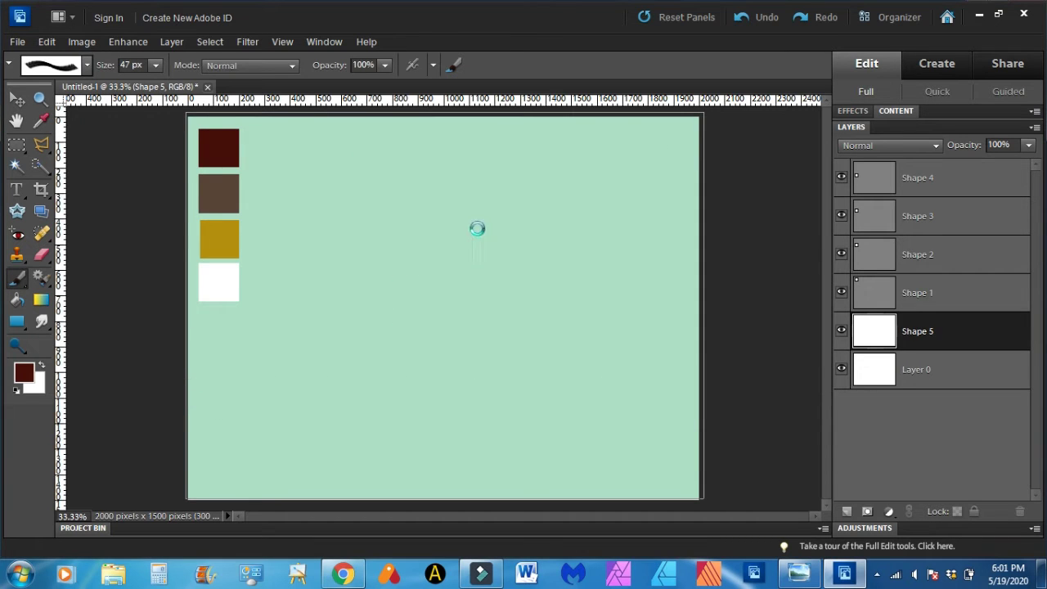
mouse_move(400, 269)
left_mouse_down()
mouse_move(460, 334)
mouse_move(525, 377)
left_mouse_up()
- Paint the roof's ridge, far slanted edge and eave to close the outline into a parallelogram
key("z")
left_click(433, 280)
left_click(433, 280)
left_click(18, 279)
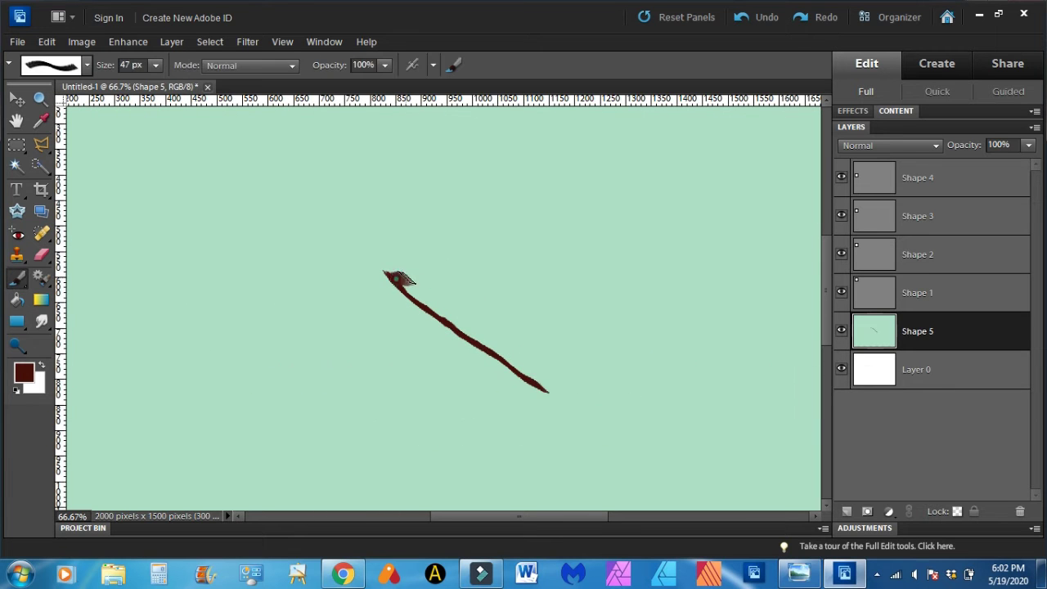
mouse_move(524, 291)
left_mouse_down()
mouse_move(677, 297)
mouse_move(720, 338)
left_mouse_up()
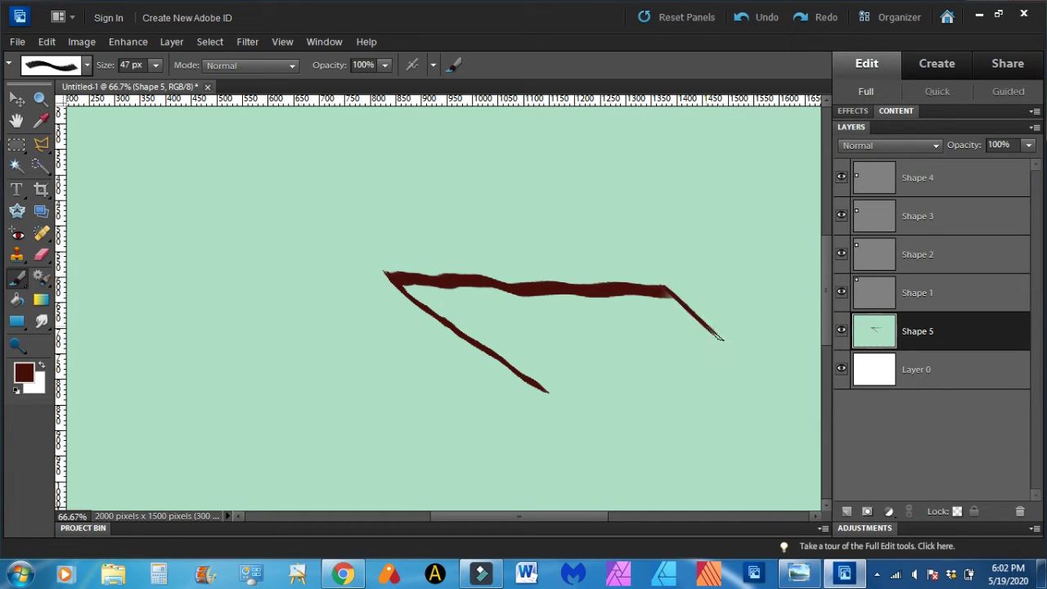
left_click_drag(570, 387, 792, 396)
- Enlarge the brush to 83 px and fill the roof outline with horizontal Burnt Umber strokes
left_click_drag(155, 64, 171, 92)
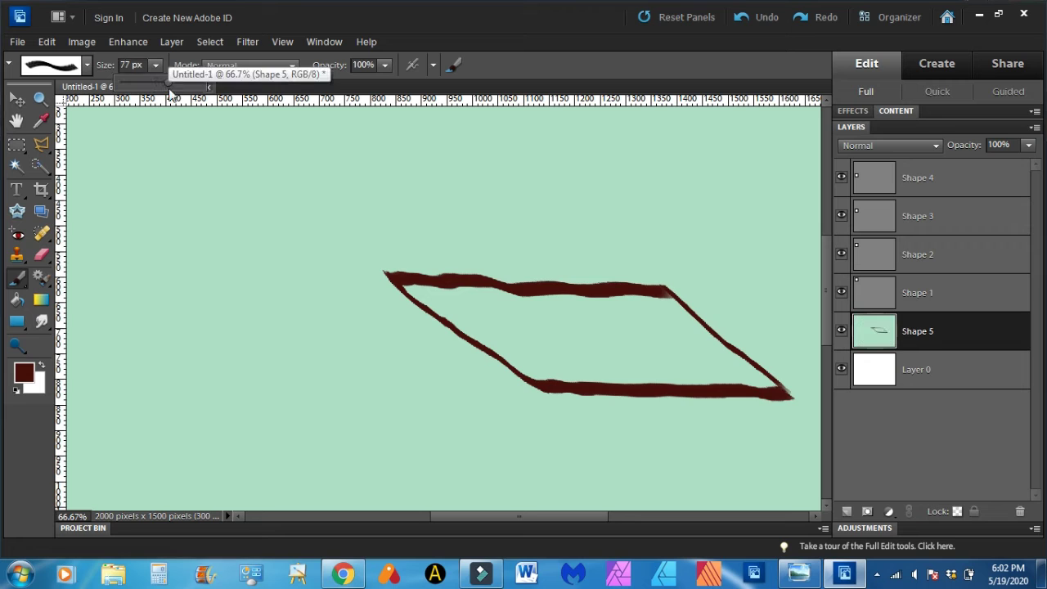
mouse_move(671, 295)
left_mouse_down()
mouse_move(513, 302)
mouse_move(413, 294)
left_mouse_up()
left_click_drag(712, 335, 460, 324)
left_click_drag(732, 350, 486, 343)
mouse_move(751, 364)
left_mouse_down()
mouse_move(612, 351)
mouse_move(752, 369)
mouse_move(522, 368)
left_mouse_up()
mouse_move(765, 381)
left_mouse_down()
mouse_move(543, 376)
mouse_move(522, 360)
left_mouse_up()
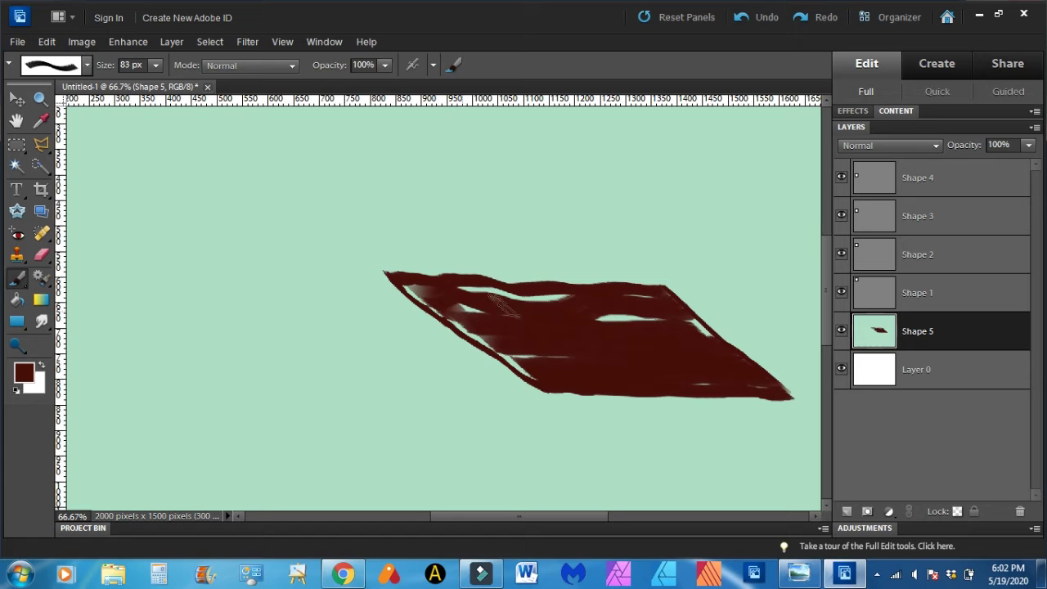
- Tilt the brush tip the opposite way and paint the left roof slope descending from the peak
key("z")
left_click(376, 65)
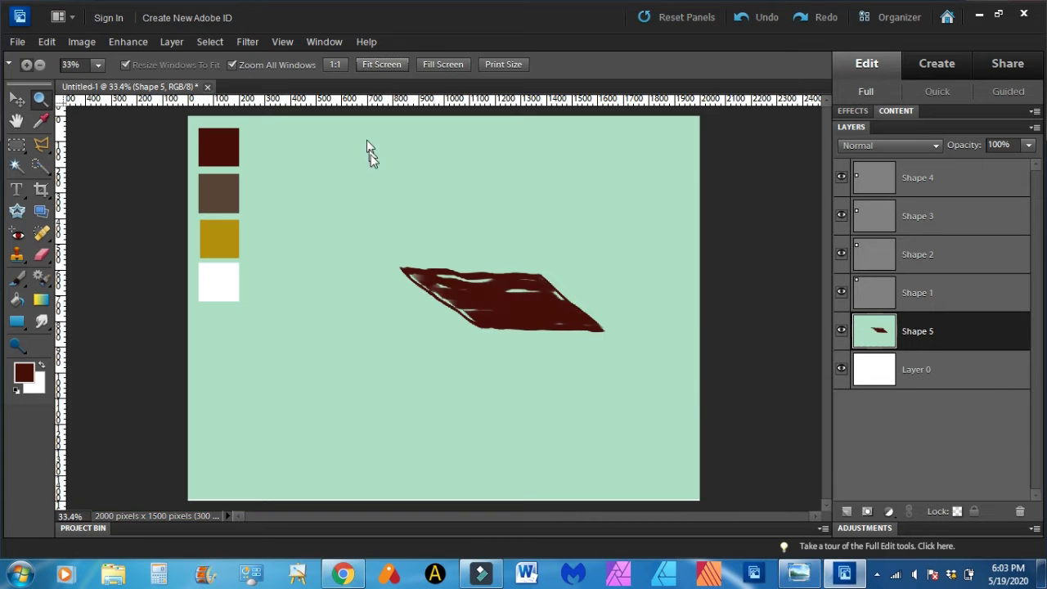
left_click(17, 279)
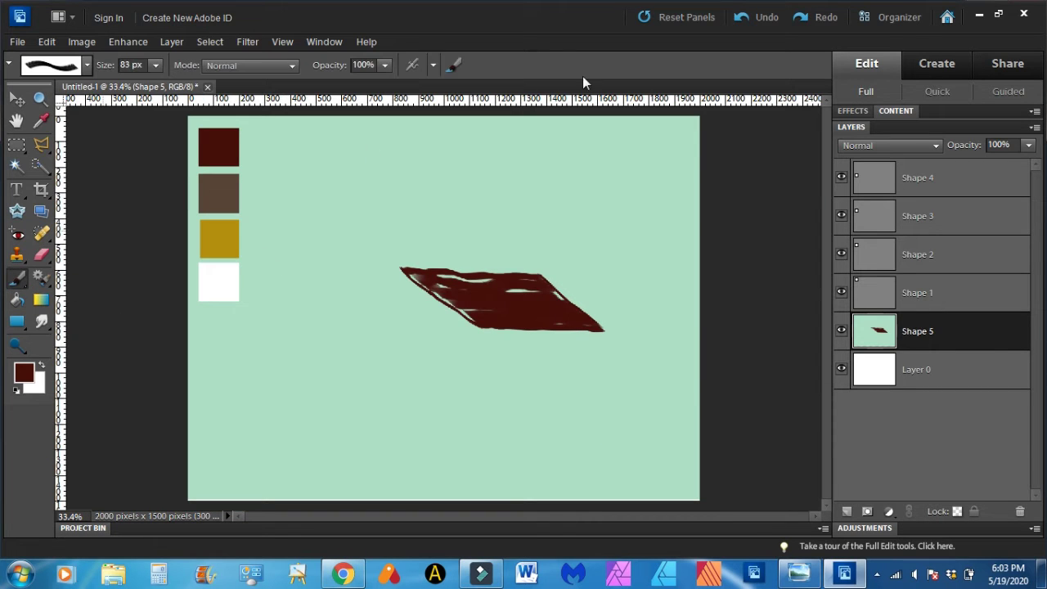
left_click(456, 68)
left_click_drag(349, 357, 348, 371)
left_click(455, 67)
left_click(41, 99)
left_click(422, 284)
left_click(447, 303)
left_click(18, 279)
mouse_move(392, 279)
left_mouse_down()
mouse_move(303, 333)
mouse_move(240, 431)
mouse_move(378, 288)
left_mouse_up()
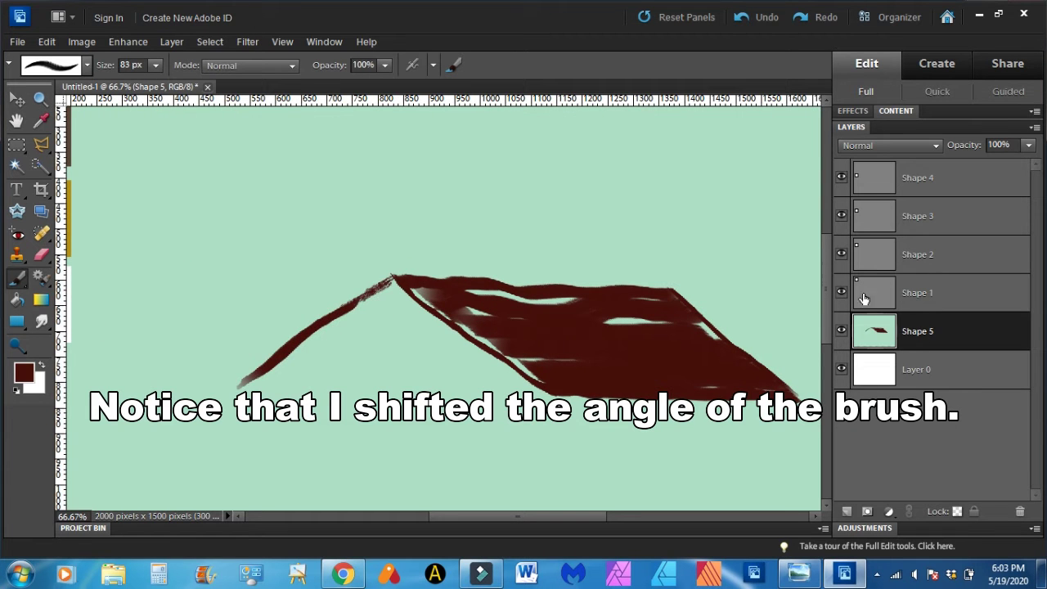
- Sample the Yellow Ochre swatch and set the brush angle to -44°
scroll(466, 503, "down", 3)
left_click_drag(533, 518, 488, 518)
left_click_drag(829, 310, 831, 281)
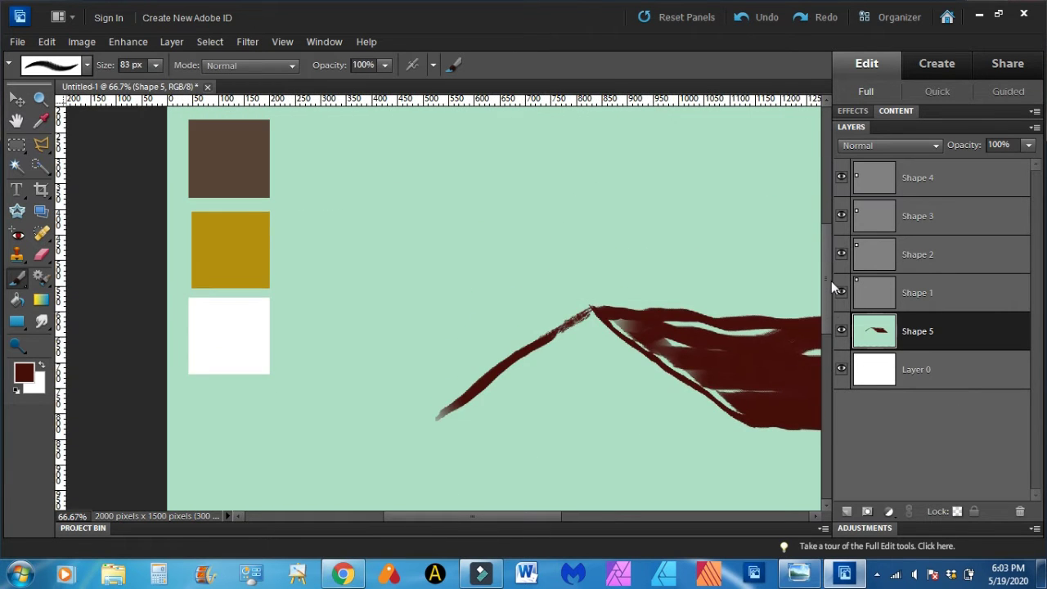
left_click(40, 122)
left_click(247, 243)
scroll(518, 517, "right", 5)
key("b")
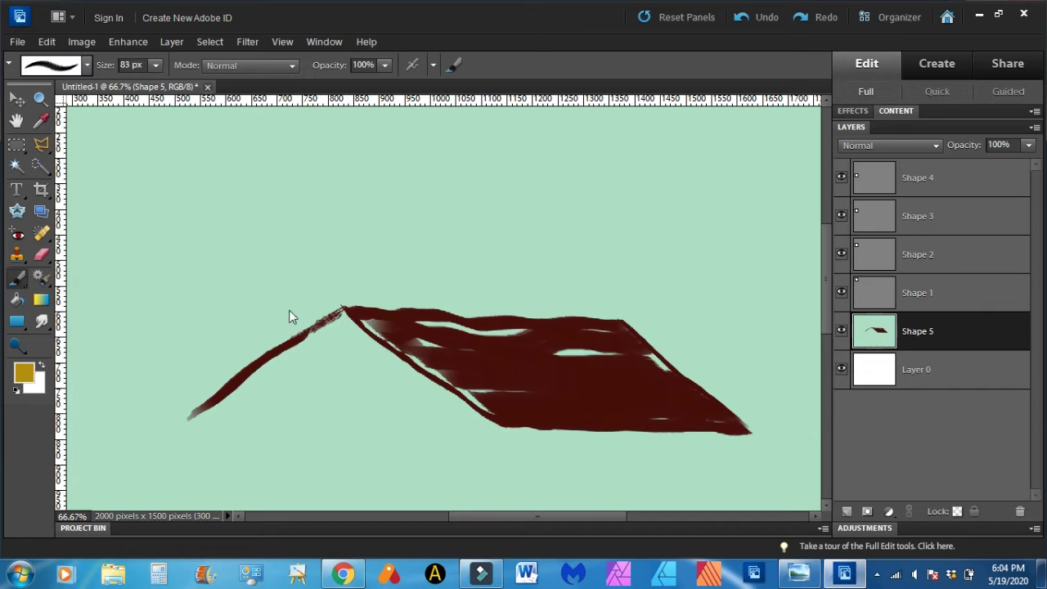
left_click(454, 65)
left_click_drag(352, 361, 383, 365)
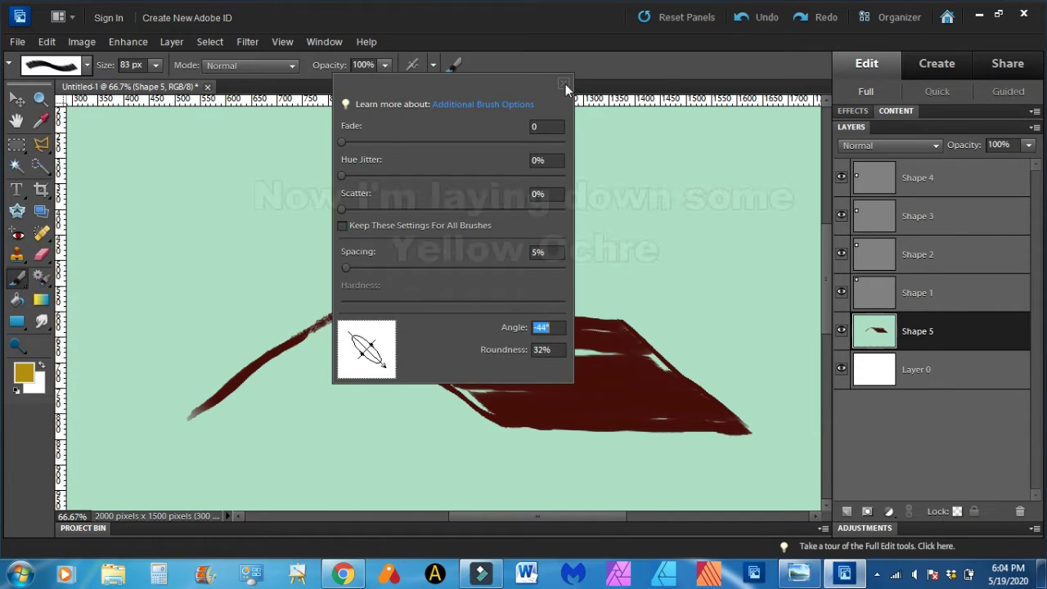
left_click(566, 88)
- Paint horizontal Yellow Ochre bands down the roof, using 52% opacity for those below the first
left_click_drag(621, 343, 399, 343)
key("5")
key("2")
left_click_drag(633, 376, 458, 374)
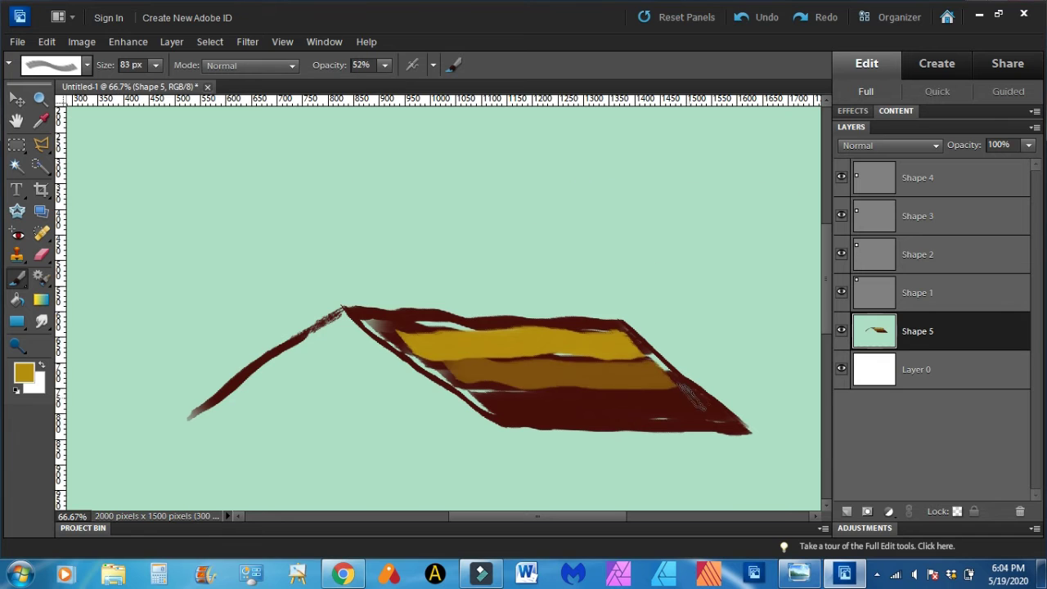
left_click_drag(691, 397, 484, 398)
left_click_drag(718, 415, 509, 409)
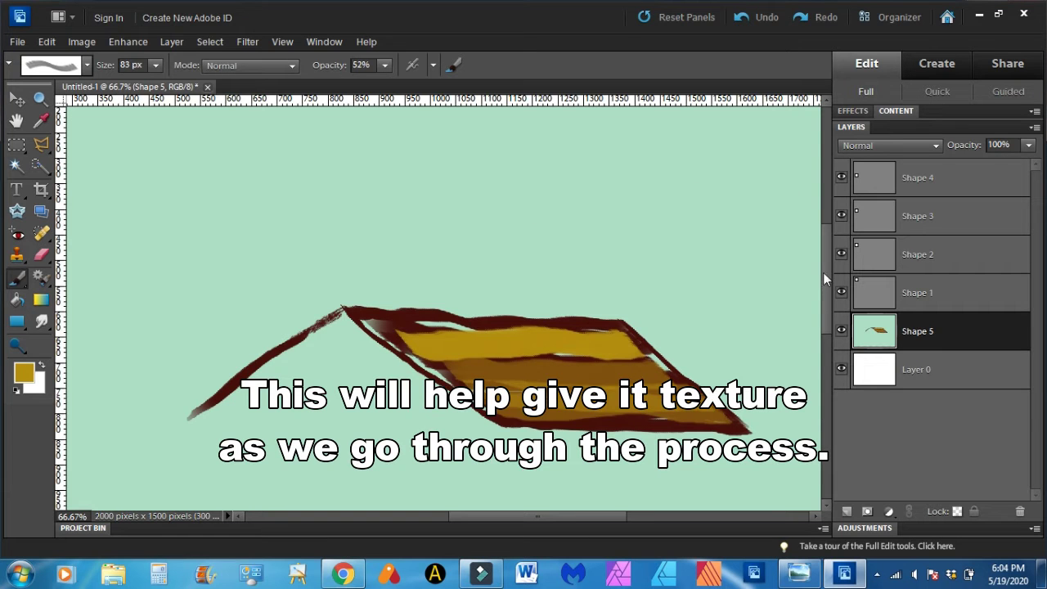
- Sample the Van Dyke Brown swatch and set the brush angle to -33°
mouse_move(556, 520)
left_mouse_down()
mouse_move(468, 518)
mouse_move(551, 517)
left_mouse_up()
key("i")
left_click(339, 121)
scroll(327, 273, "down", 1)
key("b")
left_click(454, 64)
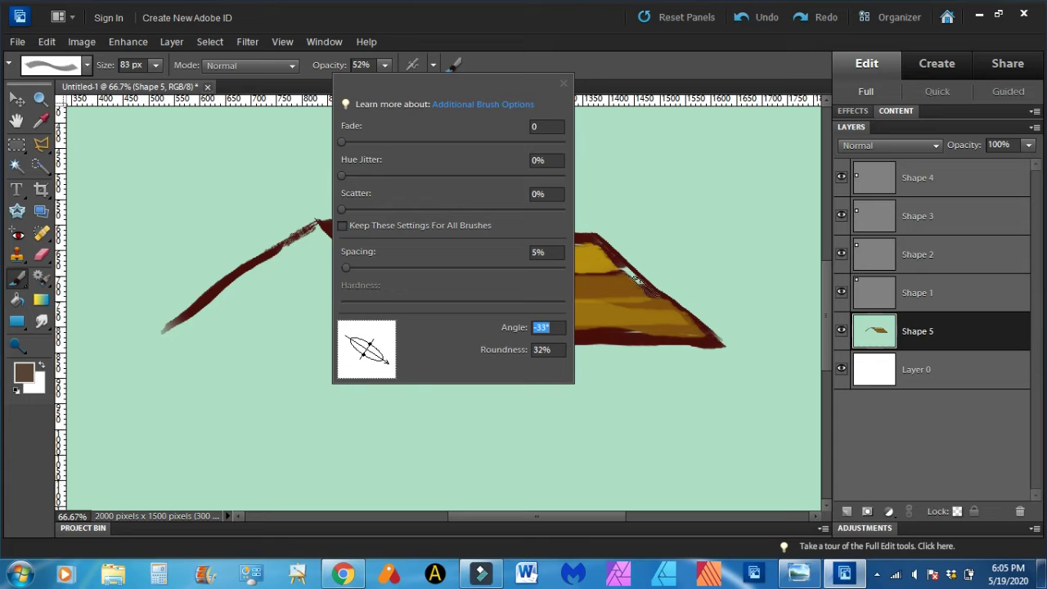
left_click(564, 90)
- Paint vertical Van Dyke Brown planks on the front wall from the peak to its right edge
left_click_drag(434, 311, 431, 468)
left_click_drag(408, 306, 402, 464)
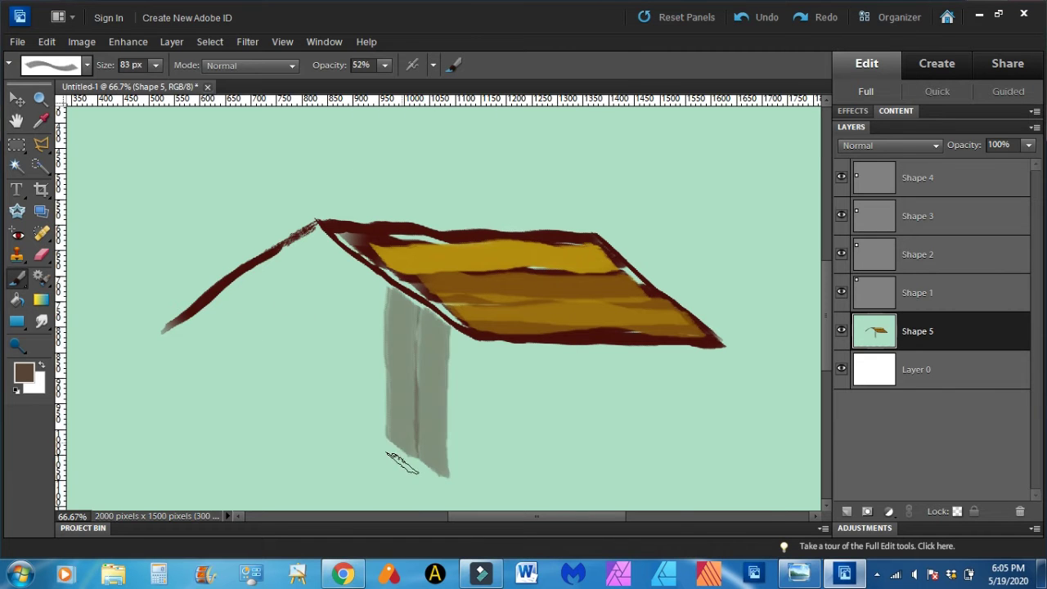
left_click_drag(330, 241, 335, 458)
left_click_drag(357, 270, 357, 457)
left_click_drag(380, 289, 384, 457)
- Raise the brush opacity to 83% and darken the front wall planks beneath the peak
left_click(385, 65)
left_click_drag(386, 83, 391, 89)
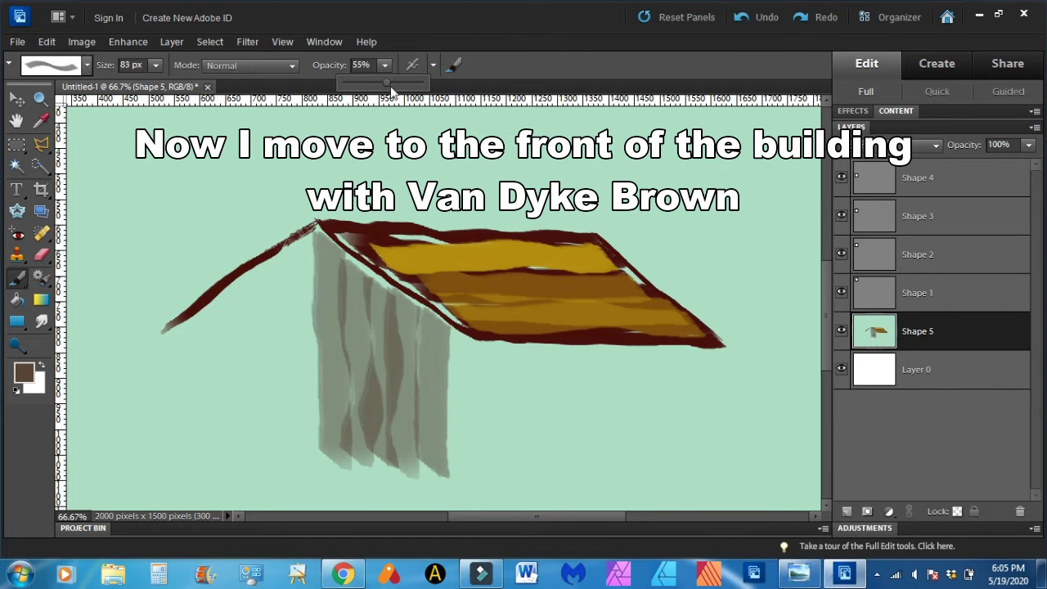
left_click_drag(323, 246, 321, 458)
left_click_drag(361, 278, 370, 449)
- Tilt the brush to follow the left roof slope, then paint the front wall's left planks and a band along its base
left_click(455, 65)
left_click(563, 83)
left_click_drag(198, 310, 200, 463)
left_click_drag(250, 264, 252, 442)
mouse_move(226, 299)
left_mouse_down()
mouse_move(226, 442)
mouse_move(215, 442)
left_mouse_up()
mouse_move(287, 258)
left_mouse_down()
mouse_move(267, 437)
mouse_move(296, 455)
left_mouse_up()
left_click_drag(301, 349, 296, 428)
left_click_drag(186, 463, 430, 452)
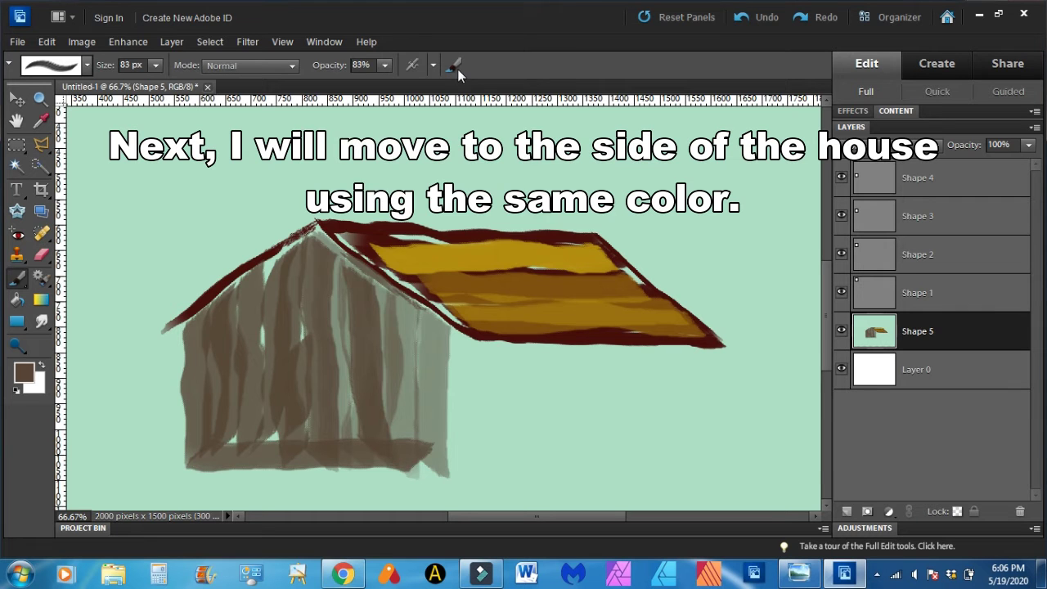
- Flatten the brush angle, set opacity to 100%, and paint vertical brown planks across the side wall under the eave
left_click(455, 68)
left_click(384, 64)
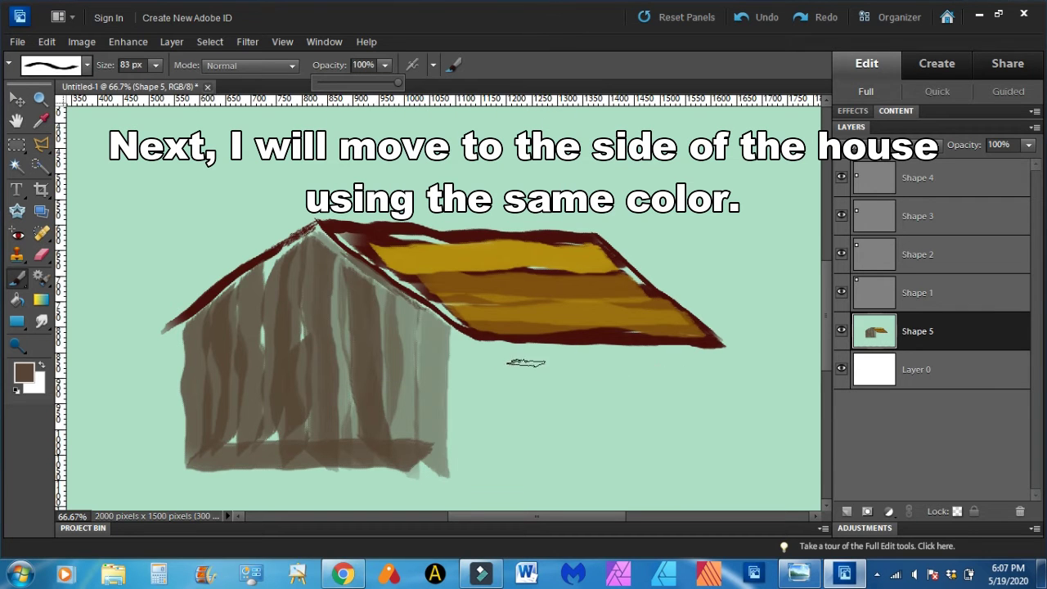
left_click_drag(694, 351, 699, 474)
left_click_drag(660, 352, 661, 473)
mouse_move(620, 351)
left_mouse_down()
mouse_move(621, 456)
mouse_move(583, 350)
mouse_move(546, 349)
mouse_move(548, 473)
mouse_move(491, 380)
mouse_move(493, 469)
left_mouse_up()
left_click_drag(451, 343, 449, 466)
- Lower the brush opacity to 68% and paint another plank near the front wall's right edge
left_click(385, 66)
left_click_drag(383, 83, 358, 82)
left_click_drag(416, 318, 412, 443)
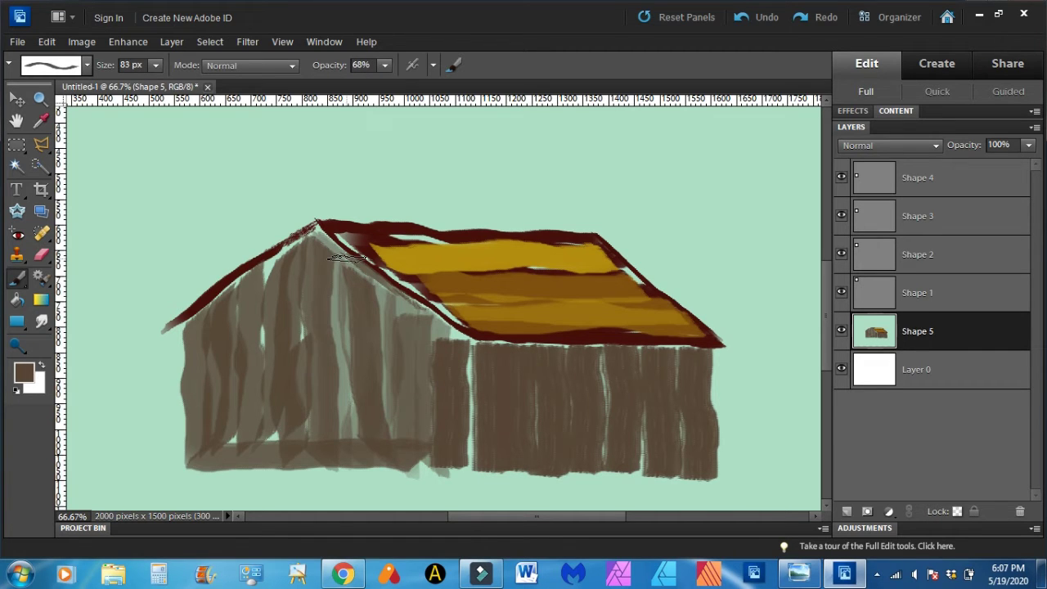
- Sample the Burnt Umber swatch as the brush color for the front wall
left_click_drag(495, 515, 429, 515)
left_click_drag(828, 316, 828, 256)
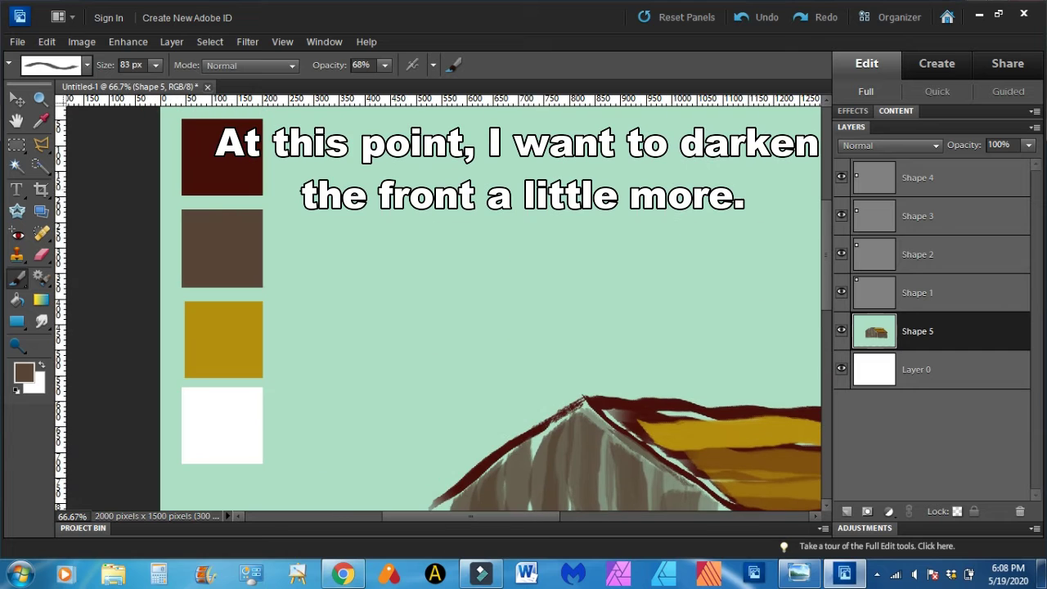
left_click(41, 121)
left_click_drag(459, 515, 494, 515)
left_click_drag(828, 256, 828, 300)
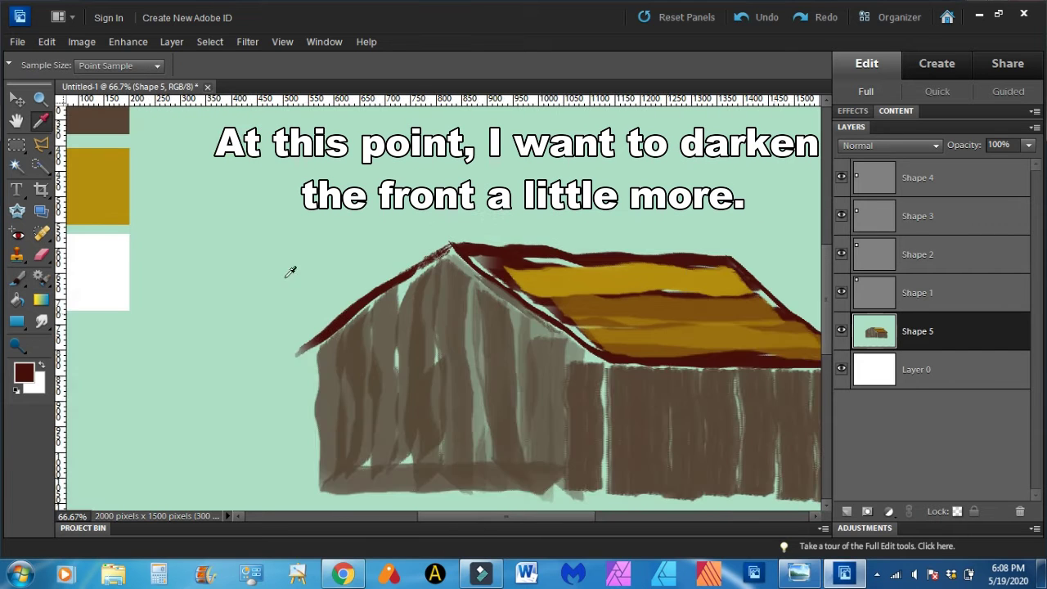
left_click(18, 278)
- Lower the brush opacity, adjust the brush angle, and darken the front wall's right edge with Burnt Umber
left_click(384, 66)
left_click_drag(385, 85, 357, 85)
left_click(454, 66)
left_click_drag(386, 363, 386, 364)
left_click(562, 84)
mouse_move(578, 357)
left_mouse_down()
mouse_move(571, 438)
mouse_move(557, 359)
mouse_move(571, 470)
left_mouse_up()
left_click_drag(547, 347, 548, 459)
- Set the brush opacity to 58% and glaze the right half of the front wall with vertical Burnt Umber strokes
left_click(385, 66)
left_click_drag(385, 86, 405, 85)
left_click_drag(470, 271, 476, 466)
left_click_drag(496, 293, 501, 472)
left_click_drag(520, 313, 546, 481)
left_click_drag(551, 330, 552, 470)
left_click_drag(464, 271, 472, 479)
- Tilt the brush to match the left slope and glaze the front wall's left half and base with Burnt Umber
left_click(454, 66)
left_click_drag(389, 367, 352, 365)
left_click(563, 83)
left_click_drag(330, 332, 333, 491)
left_click_drag(360, 305, 365, 491)
left_click_drag(413, 263, 401, 490)
left_click_drag(391, 288, 382, 476)
left_click_drag(437, 267, 452, 469)
left_click_drag(341, 484, 566, 476)
- Blend the roof's ochre bands, gaps and dark edges with the Smudge tool at 38 px and 63% strength
scroll(456, 517, "right", 3)
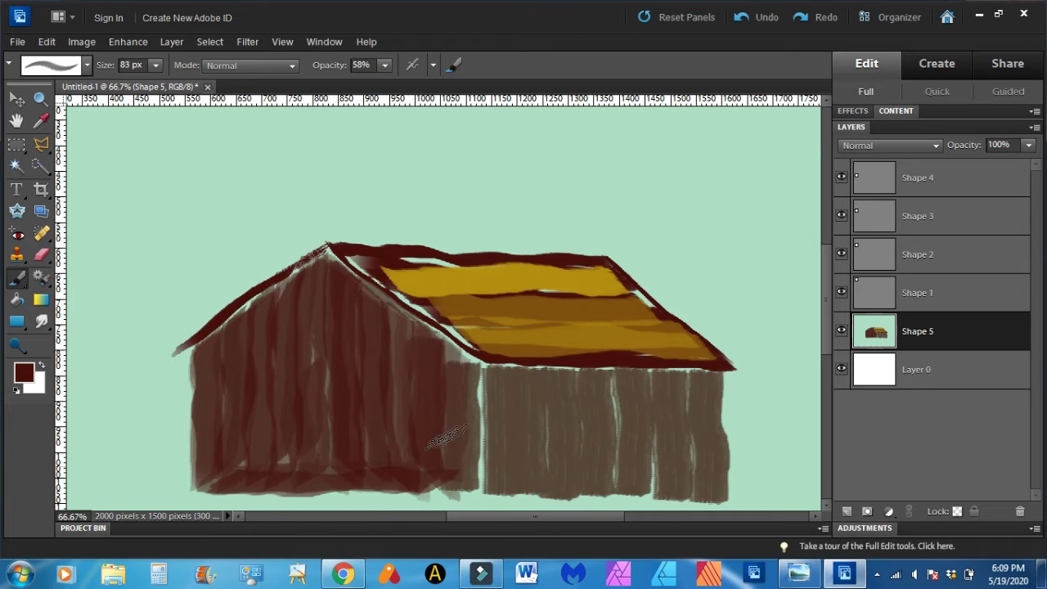
left_click(41, 321)
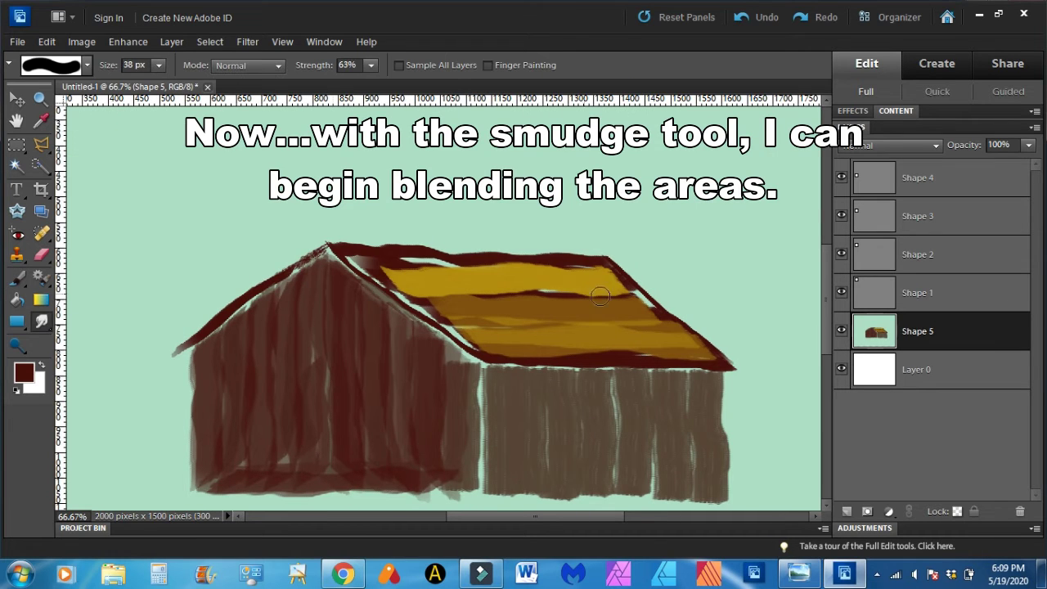
left_click_drag(555, 298, 571, 326)
left_click_drag(415, 263, 537, 272)
left_click_drag(378, 270, 441, 311)
left_click_drag(493, 341, 656, 352)
mouse_move(446, 299)
left_mouse_down()
mouse_move(630, 297)
mouse_move(662, 316)
mouse_move(640, 304)
left_mouse_up()
left_click_drag(468, 330, 575, 339)
mouse_move(486, 352)
left_mouse_down()
mouse_move(705, 358)
mouse_move(455, 333)
left_mouse_up()
left_click_drag(599, 265, 404, 267)
left_click_drag(405, 267, 592, 269)
mouse_move(355, 256)
left_mouse_down()
mouse_move(489, 350)
mouse_move(353, 258)
mouse_move(446, 335)
left_mouse_up()
left_click_drag(707, 355, 491, 356)
mouse_move(648, 309)
left_mouse_down()
mouse_move(471, 270)
mouse_move(549, 246)
left_mouse_up()
- Paint Burnt Umber streaks across the ochre roof and blend them in with the Smudge tool
left_click(18, 279)
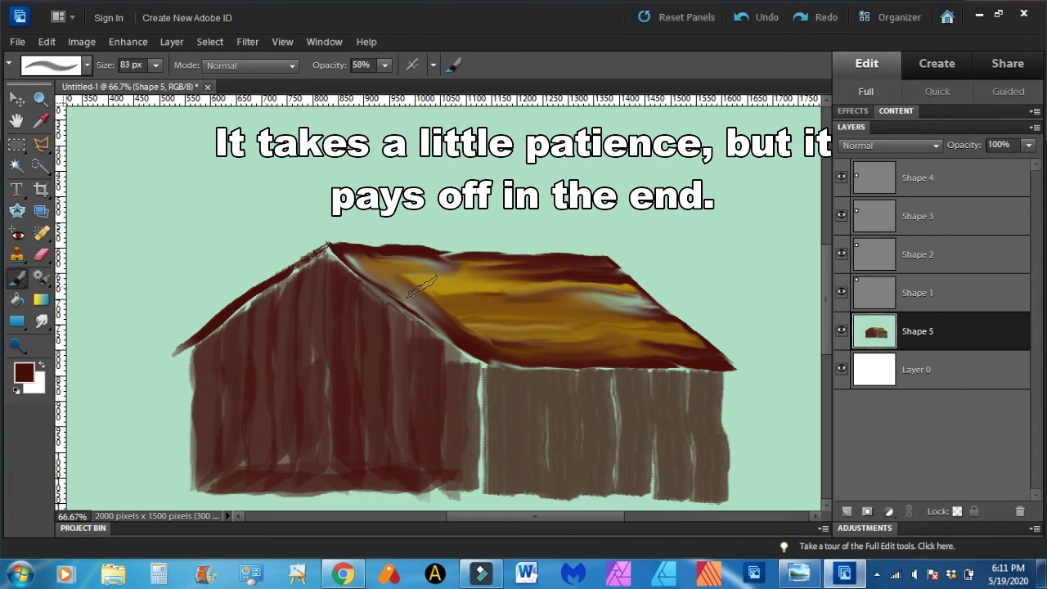
left_click_drag(442, 285, 550, 280)
left_click_drag(473, 313, 618, 302)
left_click_drag(509, 337, 622, 323)
mouse_move(450, 268)
left_mouse_down()
mouse_move(394, 279)
mouse_move(589, 296)
mouse_move(638, 321)
mouse_move(508, 337)
mouse_move(457, 308)
mouse_move(507, 262)
mouse_move(444, 270)
mouse_move(625, 346)
mouse_move(621, 301)
mouse_move(581, 288)
mouse_move(687, 339)
mouse_move(659, 332)
left_mouse_up()
left_click(42, 322)
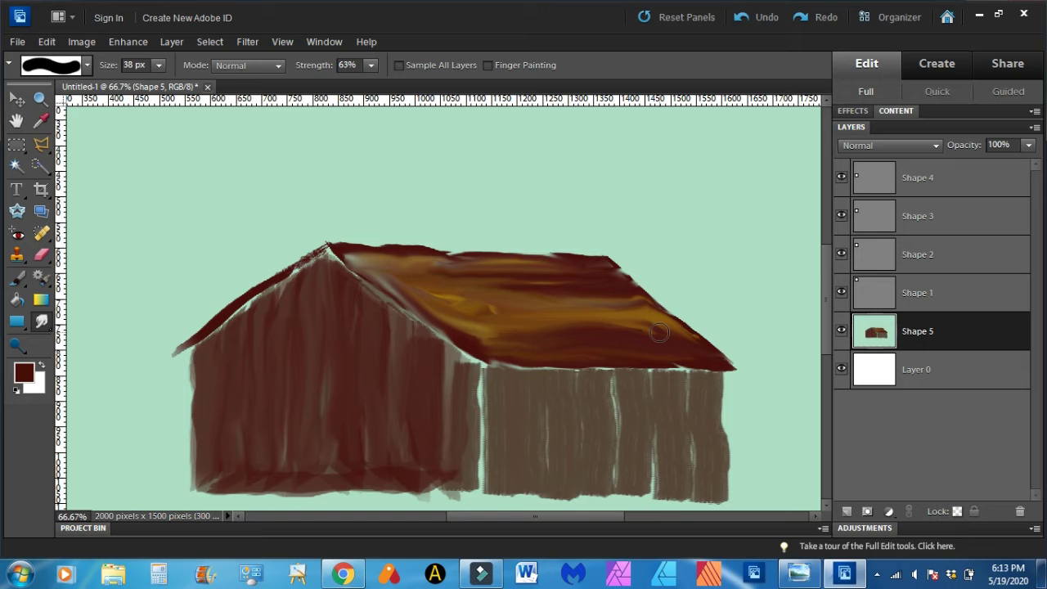
- Sample the white swatch as the brush color for highlights
scroll(828, 305, "down", 1)
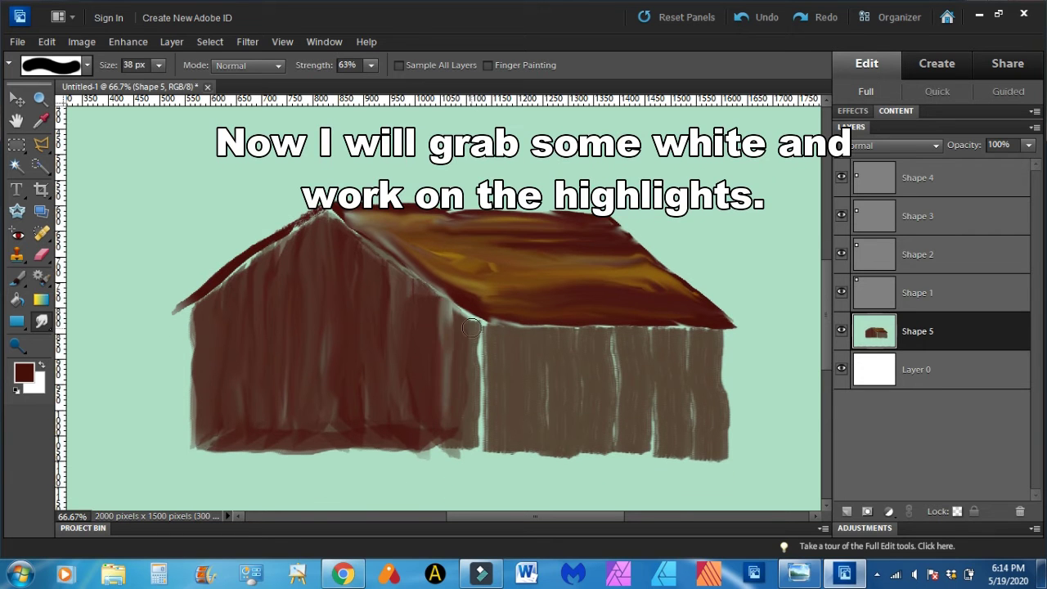
left_click(19, 282)
mouse_move(471, 517)
left_mouse_down()
mouse_move(416, 520)
mouse_move(528, 517)
left_mouse_up()
left_click(41, 121)
left_click(167, 212)
left_click(18, 279)
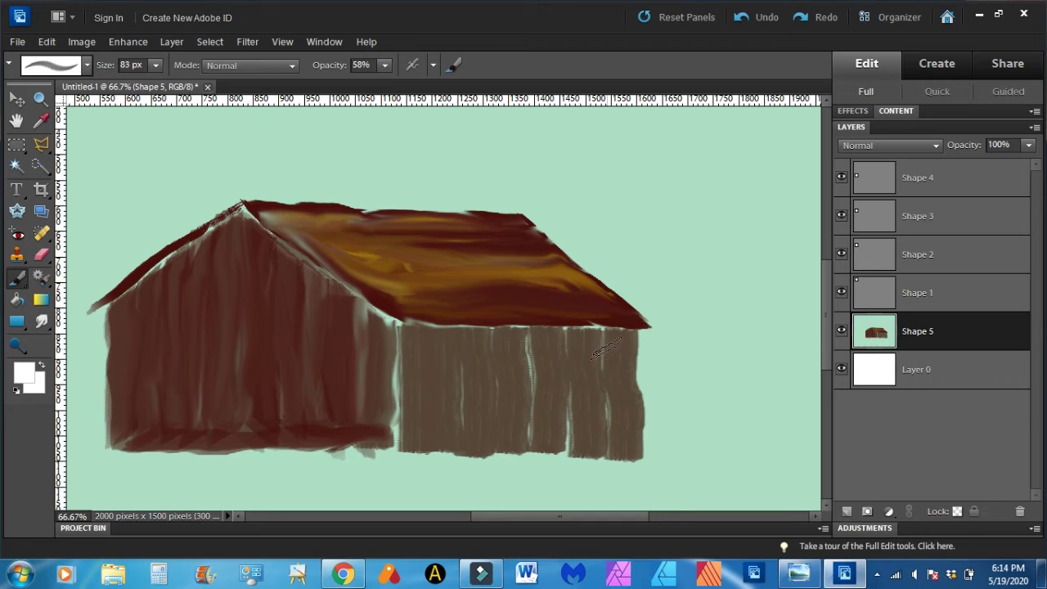
- Flatten the brush angle, lower opacity to 46%, and paint white vertical highlights on the side wall's planks
left_click(454, 65)
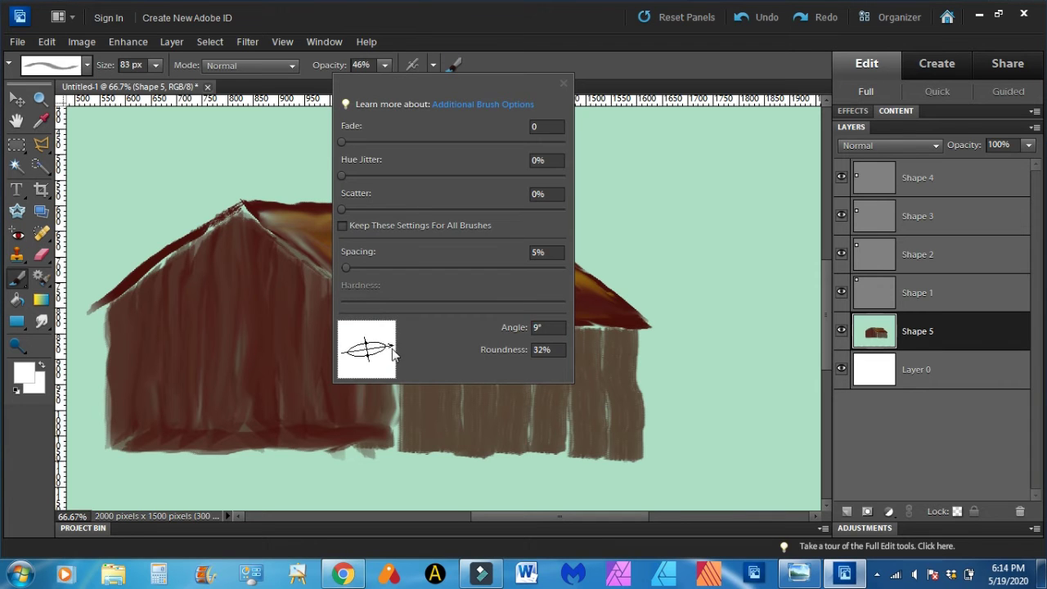
left_click(564, 83)
left_click_drag(438, 334, 442, 431)
left_click_drag(485, 335, 494, 447)
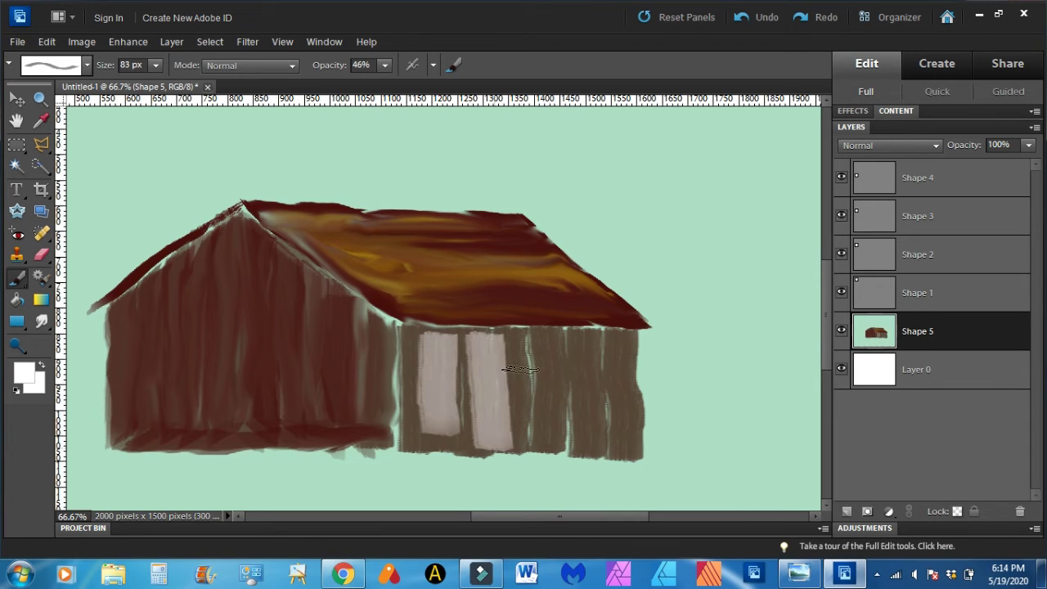
left_click_drag(529, 336, 534, 429)
left_click_drag(566, 331, 568, 439)
left_click_drag(606, 332, 609, 436)
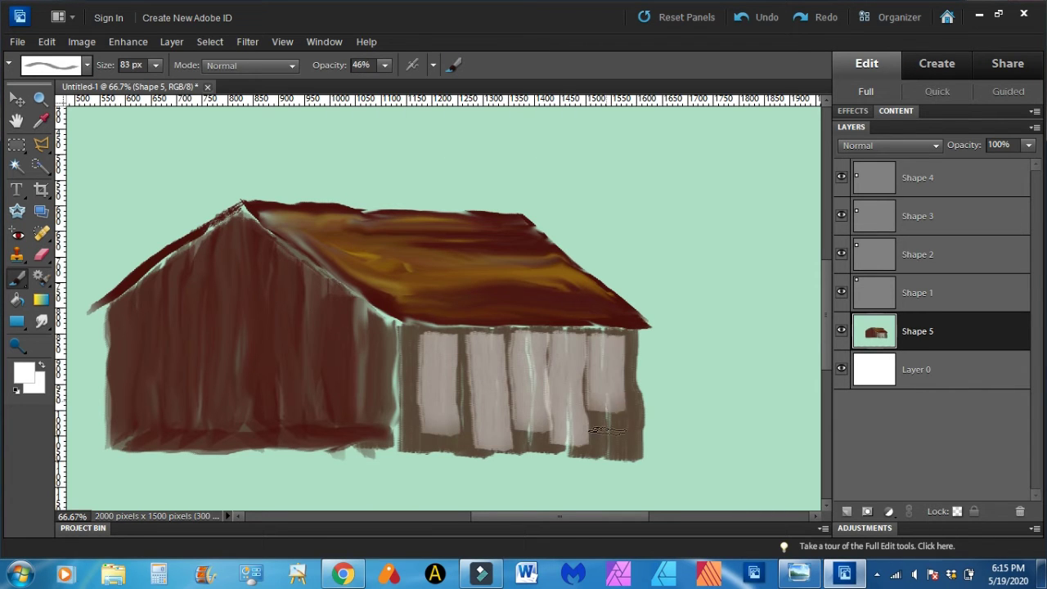
- Smudge the white highlights on the side wall's planks vertically with the Smudge tool at 27 px and a reduced strength
left_click(41, 320)
left_click(156, 65)
left_click(155, 68)
left_click_drag(160, 82, 151, 82)
left_click(370, 65)
left_click_drag(371, 82, 359, 82)
left_click_drag(422, 335, 422, 423)
mouse_move(459, 358)
left_mouse_down()
mouse_move(453, 433)
mouse_move(437, 432)
left_mouse_up()
left_click_drag(474, 377, 479, 450)
left_click_drag(516, 374, 527, 434)
left_click_drag(547, 368, 546, 416)
- Raise the smudge strength to 67% and blend the white highlights across the whole side wall
left_click(371, 65)
left_click_drag(371, 83, 386, 85)
mouse_move(489, 334)
left_mouse_down()
mouse_move(490, 393)
mouse_move(469, 405)
mouse_move(480, 392)
left_mouse_up()
mouse_move(453, 337)
left_mouse_down()
mouse_move(437, 405)
mouse_move(433, 335)
mouse_move(421, 393)
mouse_move(502, 423)
mouse_move(486, 400)
mouse_move(524, 378)
mouse_move(599, 443)
mouse_move(631, 343)
mouse_move(605, 409)
mouse_move(610, 446)
left_mouse_up()
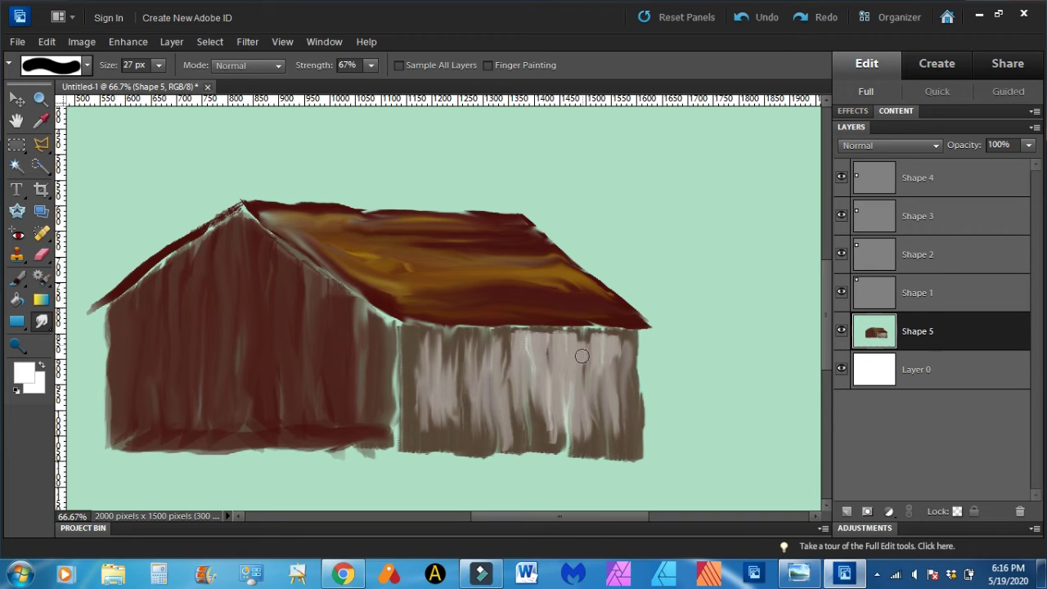
mouse_move(549, 376)
left_mouse_down()
mouse_move(524, 352)
mouse_move(426, 391)
mouse_move(587, 393)
mouse_move(506, 384)
mouse_move(540, 384)
mouse_move(552, 365)
left_mouse_up()
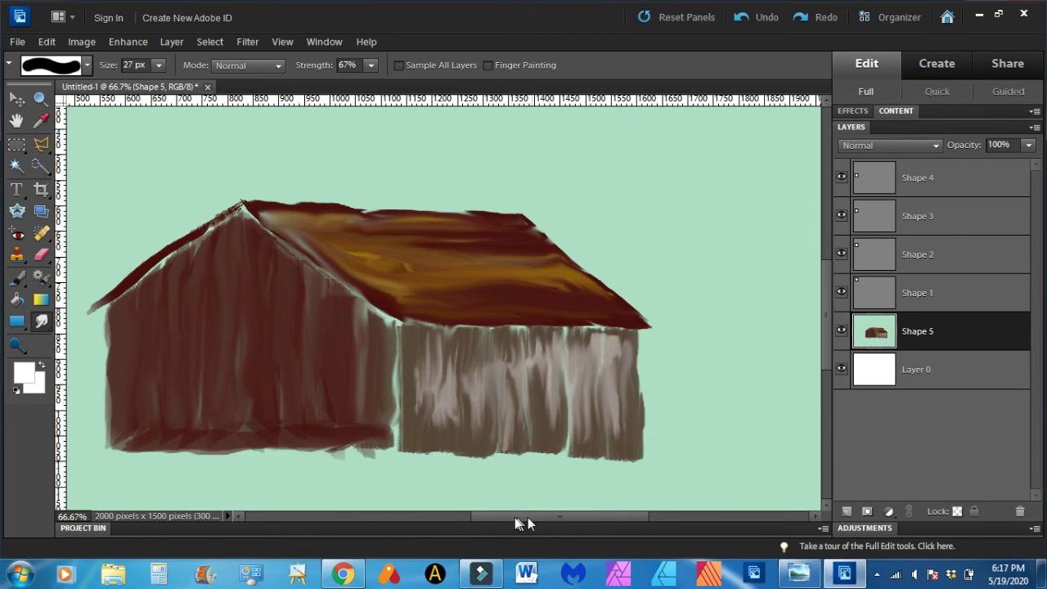
- Sample the dark red Burnt Umber swatch as the foreground color
left_click_drag(527, 518, 439, 518)
left_click_drag(828, 319, 829, 238)
left_click(41, 121)
left_click(238, 212)
left_click_drag(544, 517, 584, 517)
left_click_drag(826, 252, 826, 324)
- Set the brush tip upright at an angle of -90°
left_click(17, 278)
left_click(454, 67)
left_click(566, 84)
left_click(454, 67)
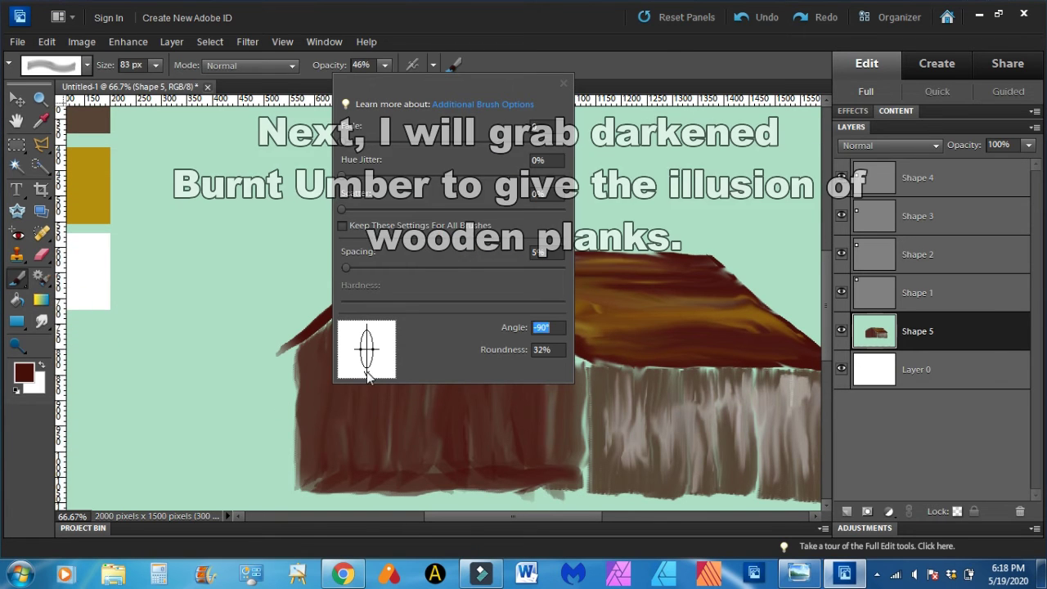
- Darken the foreground color to 2e0a08 and set the brush opacity to 100%
left_click(24, 373)
left_click(773, 327)
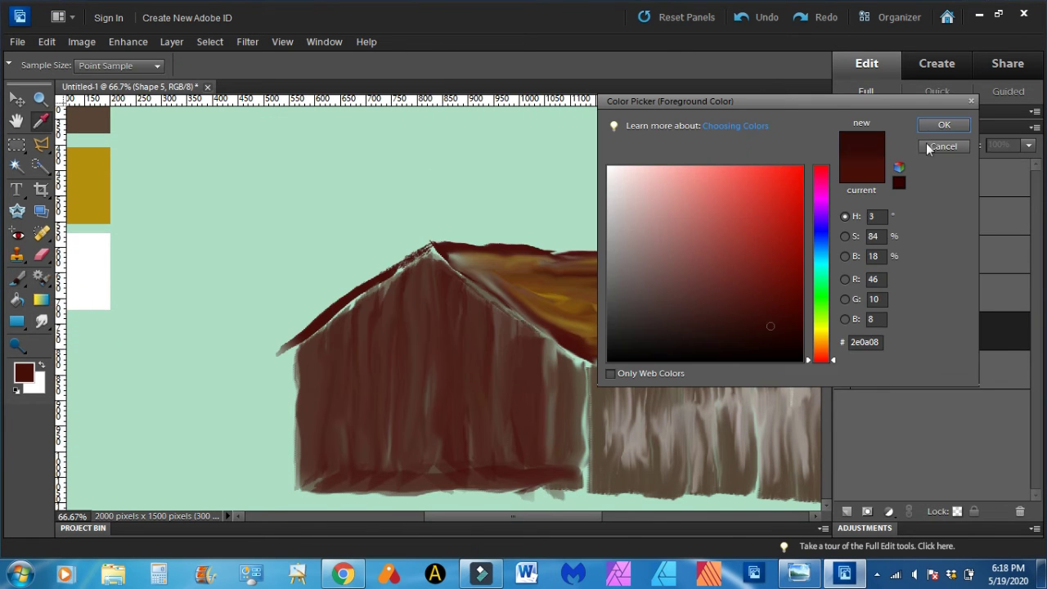
left_click(941, 125)
key("0")
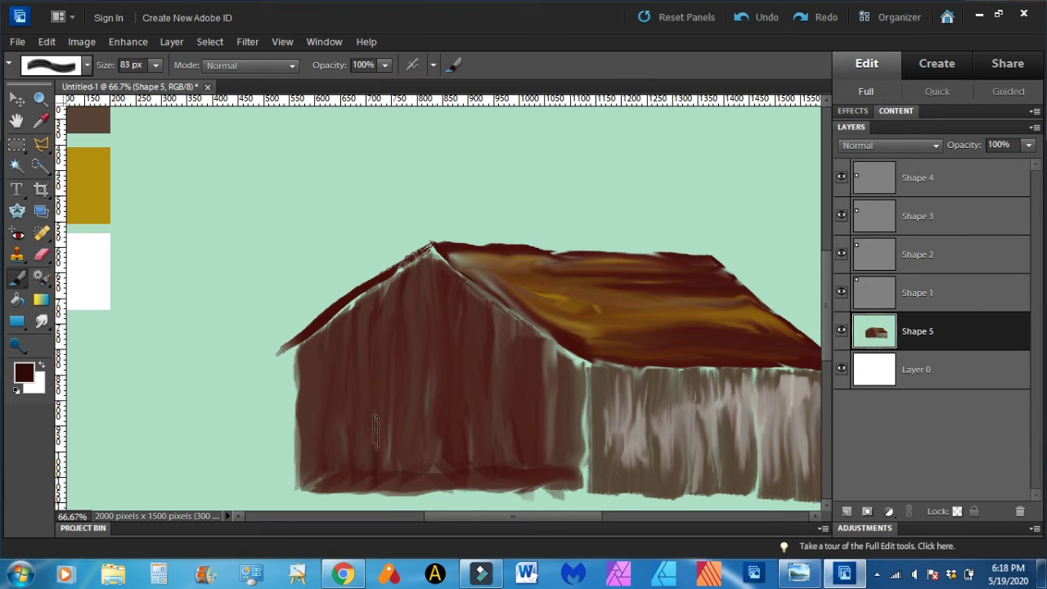
- Paint dark vertical plank lines at intervals across the barn's front wall
left_click_drag(373, 425, 375, 304)
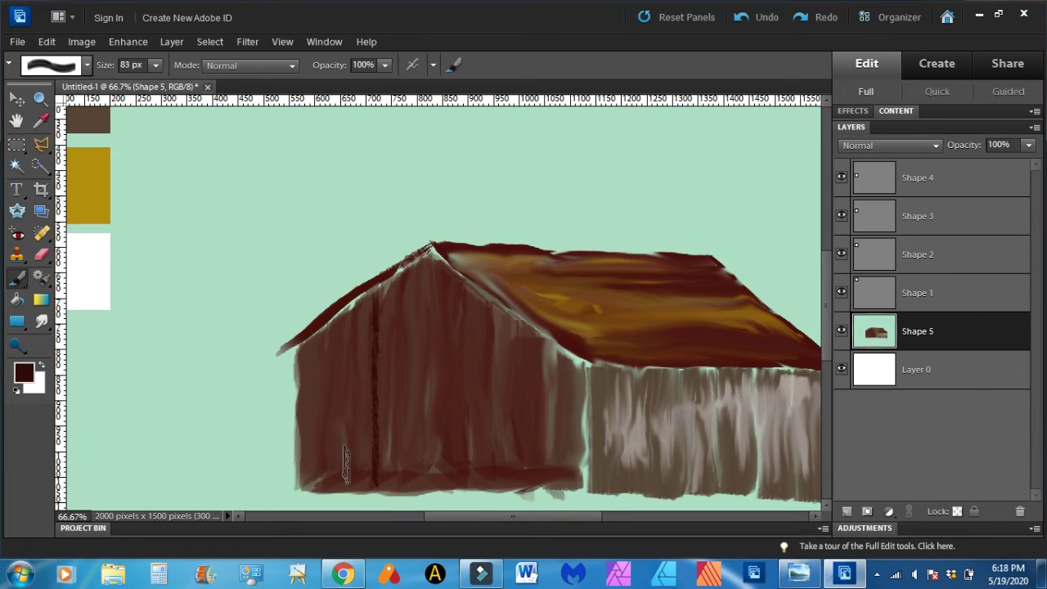
left_click_drag(343, 391, 344, 338)
left_click_drag(322, 467, 320, 363)
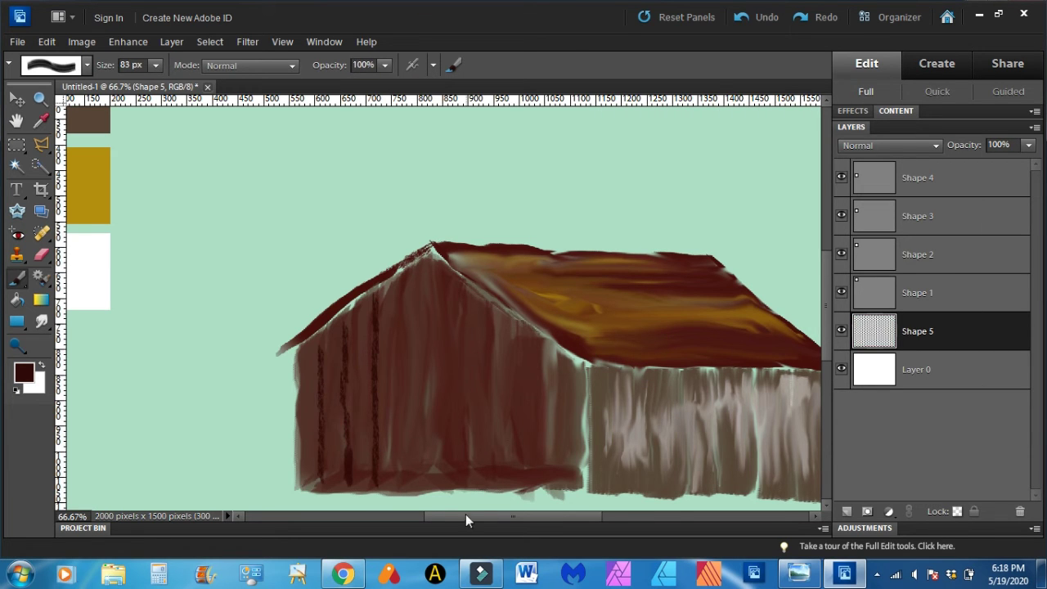
left_click_drag(466, 516, 490, 516)
scroll(830, 304, "down", 2)
left_click_drag(327, 391, 321, 246)
left_click_drag(463, 360, 463, 317)
left_click_drag(433, 452, 431, 285)
left_click_drag(401, 446, 402, 275)
left_click_drag(367, 339, 366, 264)
- Paint dark vertical plank lines at intervals across the barn's gray side wall
mouse_move(538, 452)
left_mouse_down()
mouse_move(533, 360)
mouse_move(563, 332)
left_mouse_up()
left_click_drag(590, 385, 588, 334)
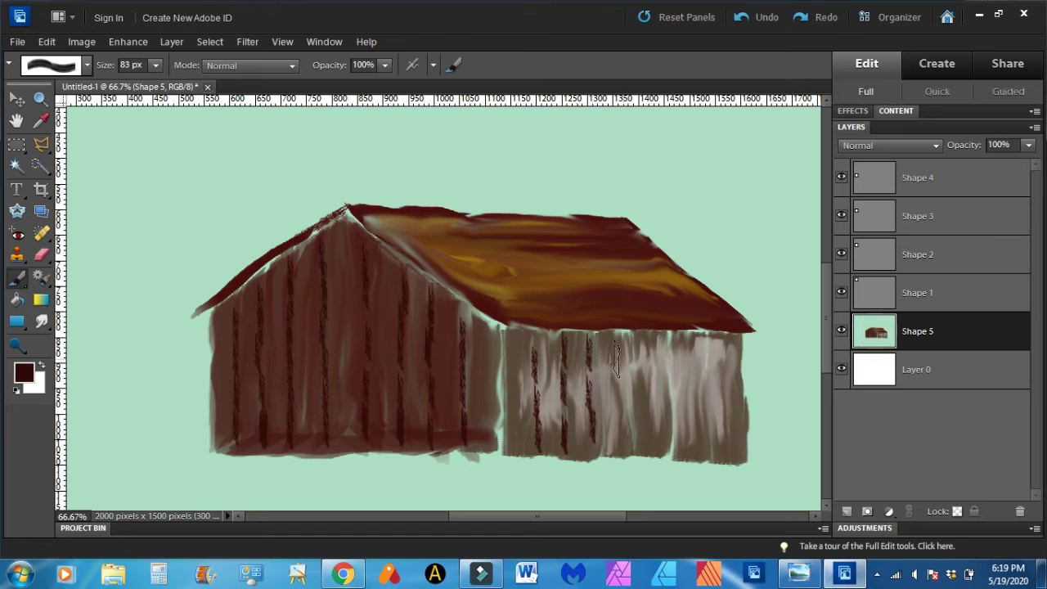
left_click_drag(623, 422, 621, 442)
left_click_drag(652, 440, 652, 337)
left_click_drag(672, 396, 672, 335)
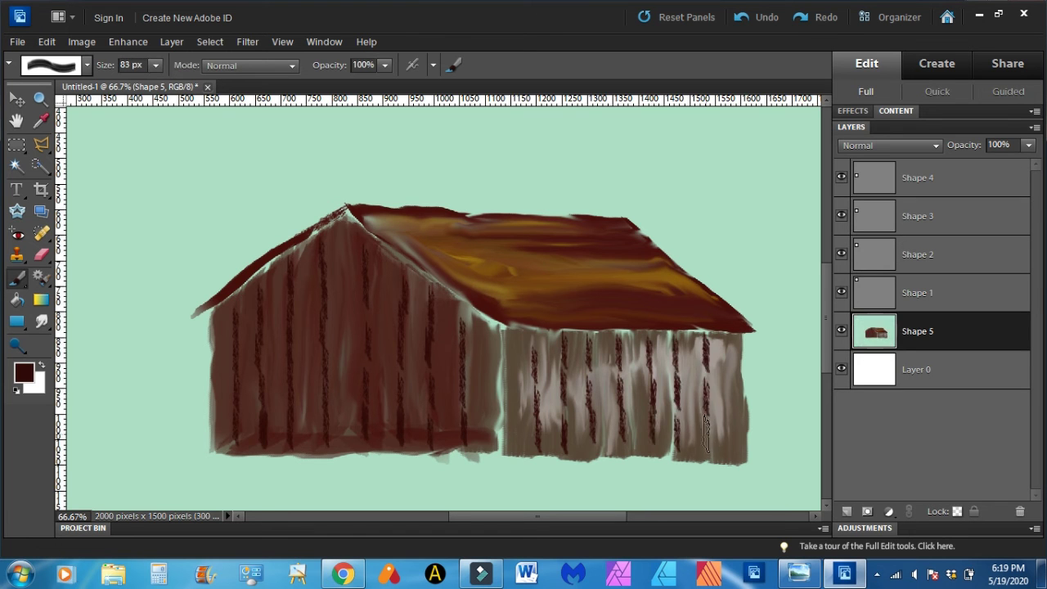
- Paint a dark door flanked by two windows on the front wall, and two windows on the side wall
mouse_move(352, 422)
left_mouse_down()
mouse_move(331, 360)
mouse_move(367, 430)
left_mouse_up()
left_click_drag(361, 361, 334, 361)
left_click_drag(262, 342, 284, 344)
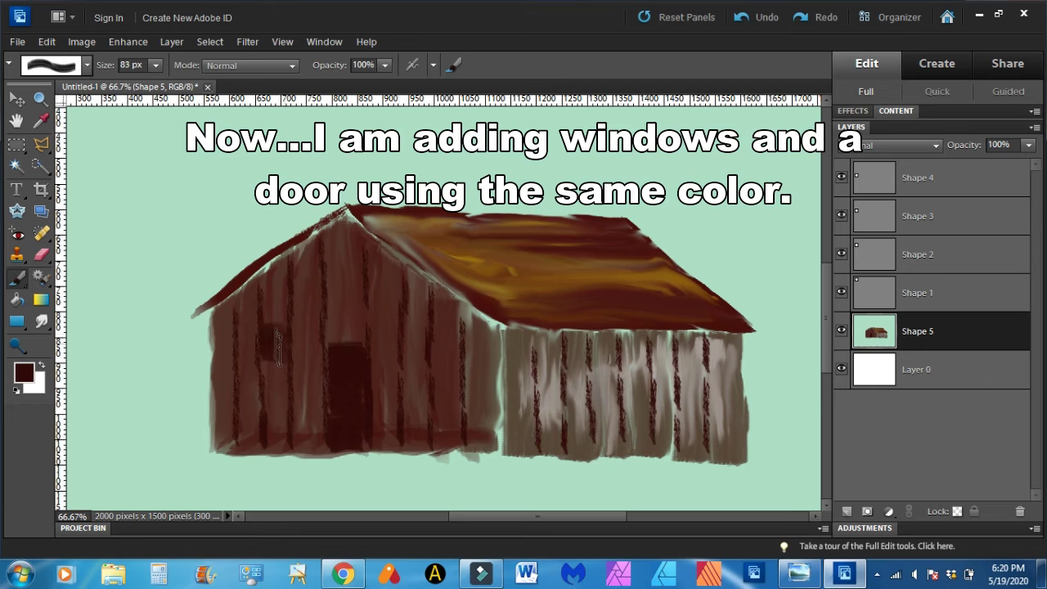
mouse_move(566, 353)
left_mouse_down()
mouse_move(582, 391)
mouse_move(596, 373)
mouse_move(699, 383)
left_mouse_up()
- Sample the white swatch and paint white highlights down the left edges of the front windows and door
scroll(350, 480, "left", 5)
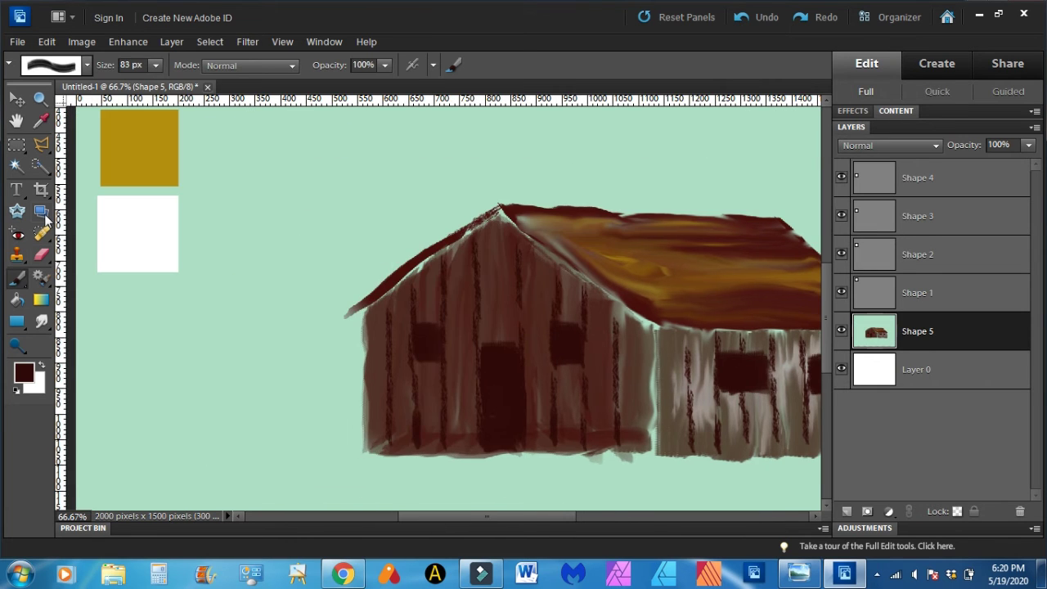
key("i")
left_click(18, 279)
scroll(264, 392, "right", 5)
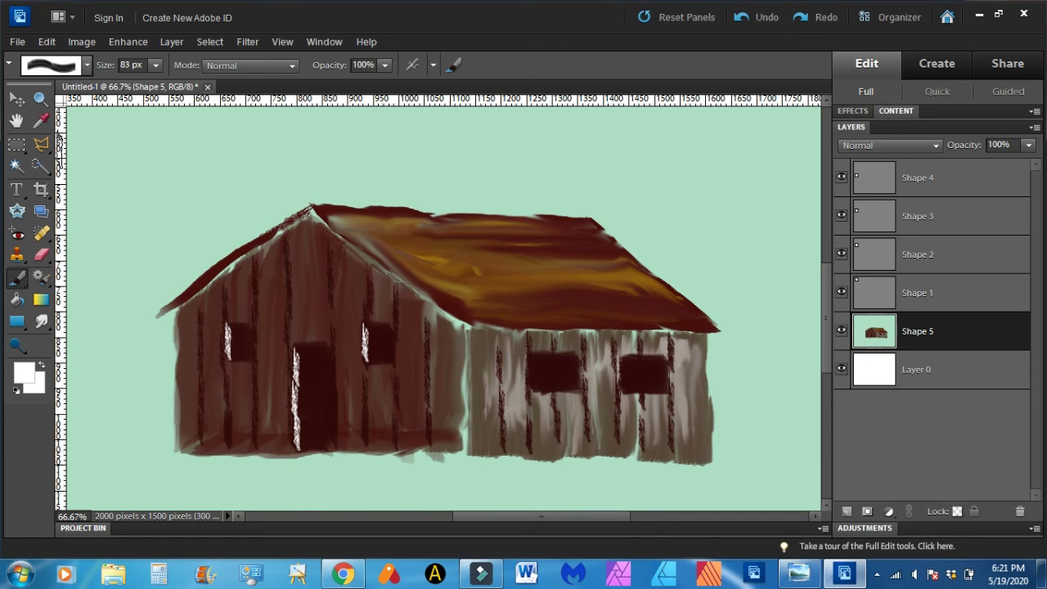
- Sample the door's dark color and darken it to near-black for the brush
left_click(40, 121)
left_click(316, 377)
left_click(24, 374)
left_click(763, 353)
left_click(940, 126)
left_click(17, 279)
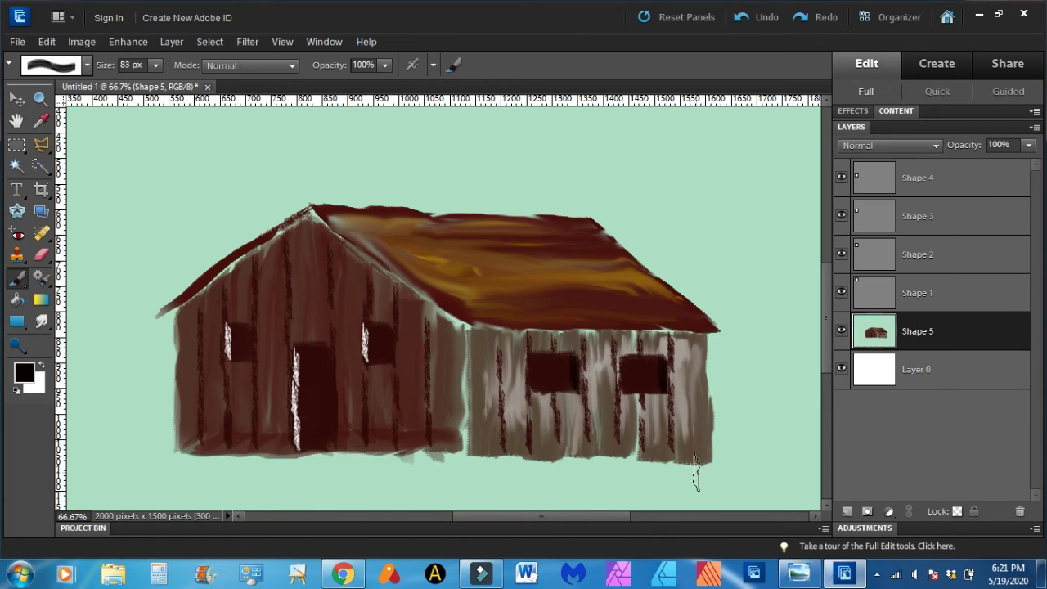
- Flatten the brush angle and paint sill strokes under the side-wall windows with the color sampled from the door's light edge
left_click(41, 121)
left_click(296, 377)
left_click(16, 279)
left_click(454, 66)
left_click_drag(370, 373, 392, 350)
left_click(656, 395)
left_click_drag(561, 393, 553, 391)
left_click_drag(640, 387, 644, 390)
- Set the foreground color to white and paint white sills along the lower edges of both side-wall windows
left_click(24, 373)
left_click(610, 167)
left_click(940, 124)
left_click(555, 390)
left_click(644, 390)
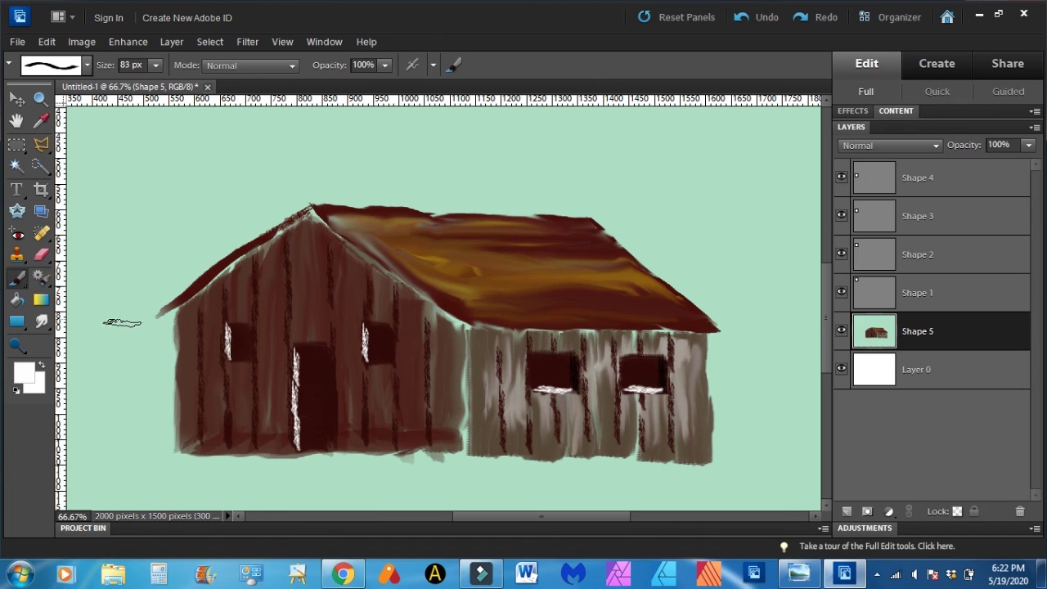
- Sample the door's dark brown and darken it to near-black as the foreground color
left_click(40, 121)
left_click(313, 395)
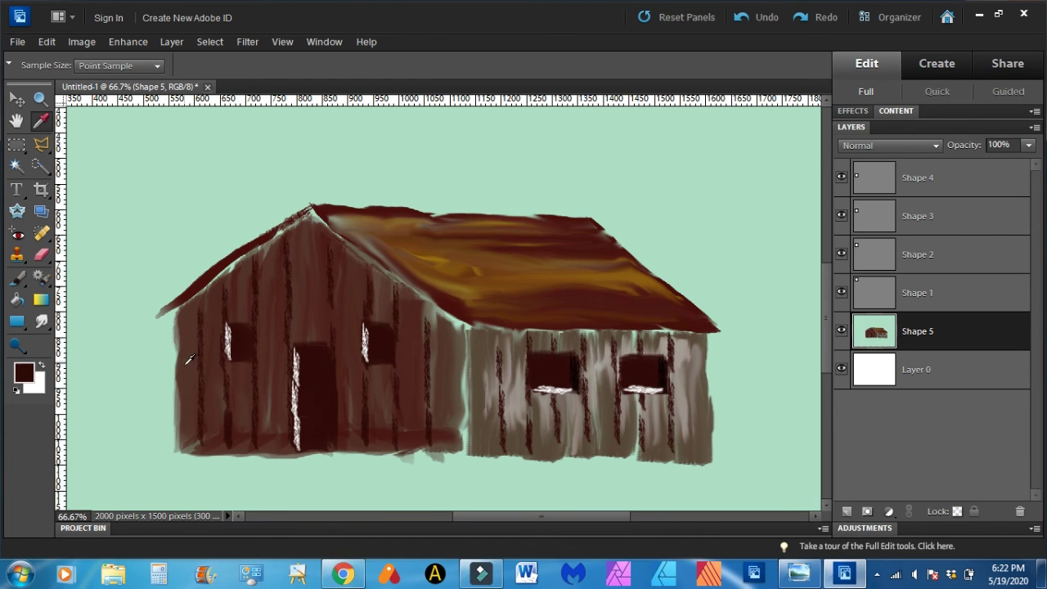
left_click(20, 368)
left_click(769, 341)
left_click(935, 125)
- Turn the brush tip upright and paint a dark vertical line along the corner between the front and side walls
key("b")
left_click(456, 65)
left_click_drag(377, 413, 375, 412)
left_click(425, 405)
left_click_drag(466, 343, 465, 434)
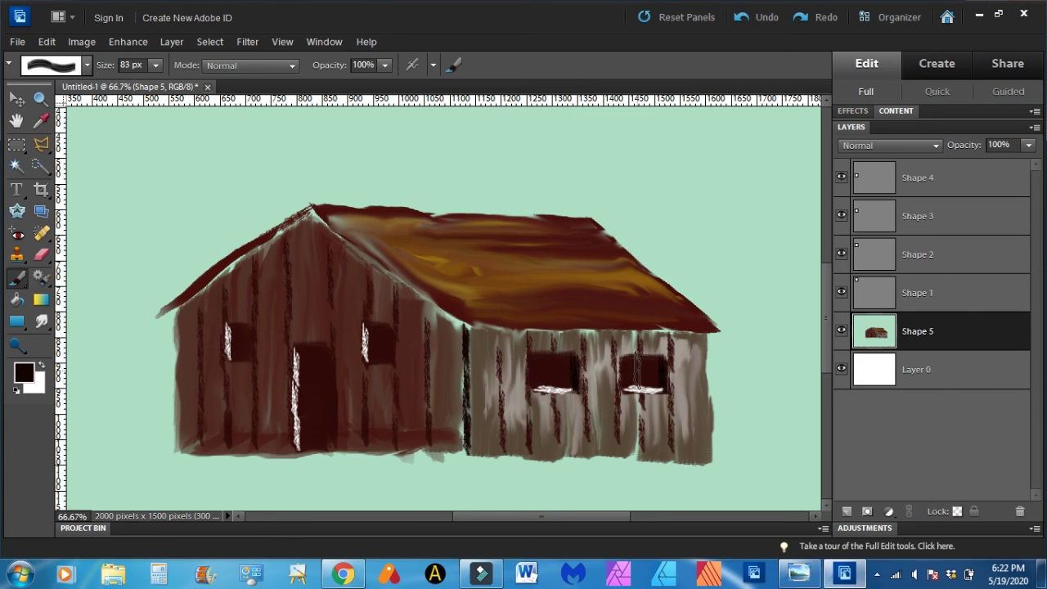
- Tilt the brush tip to match the front gable's left slope and paint a dark shadow under that roof edge
left_click(456, 64)
left_click(563, 83)
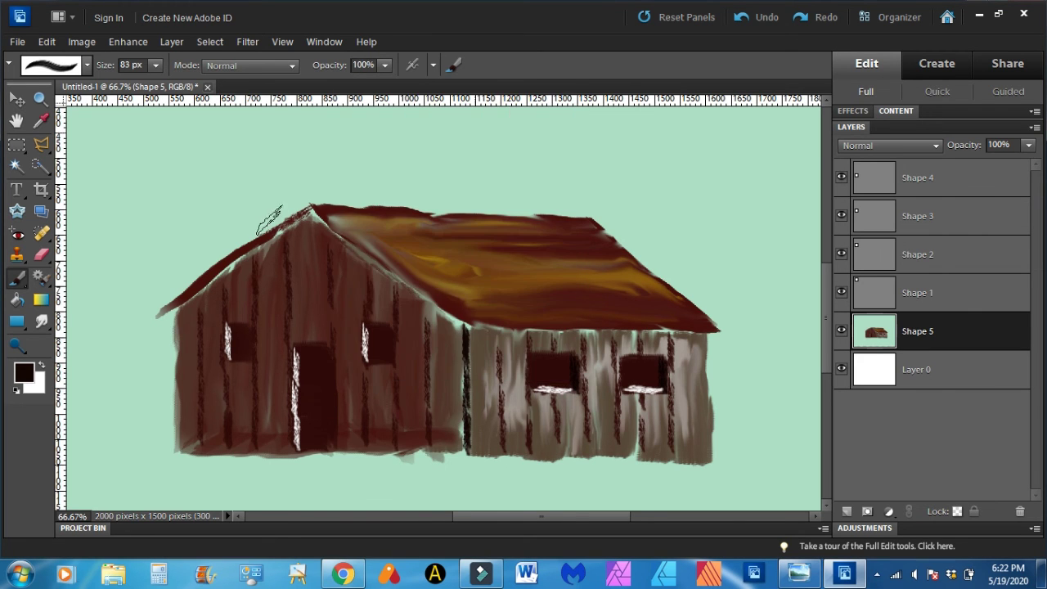
left_click(455, 65)
left_click(352, 360)
left_click(563, 83)
left_click_drag(299, 221, 161, 316)
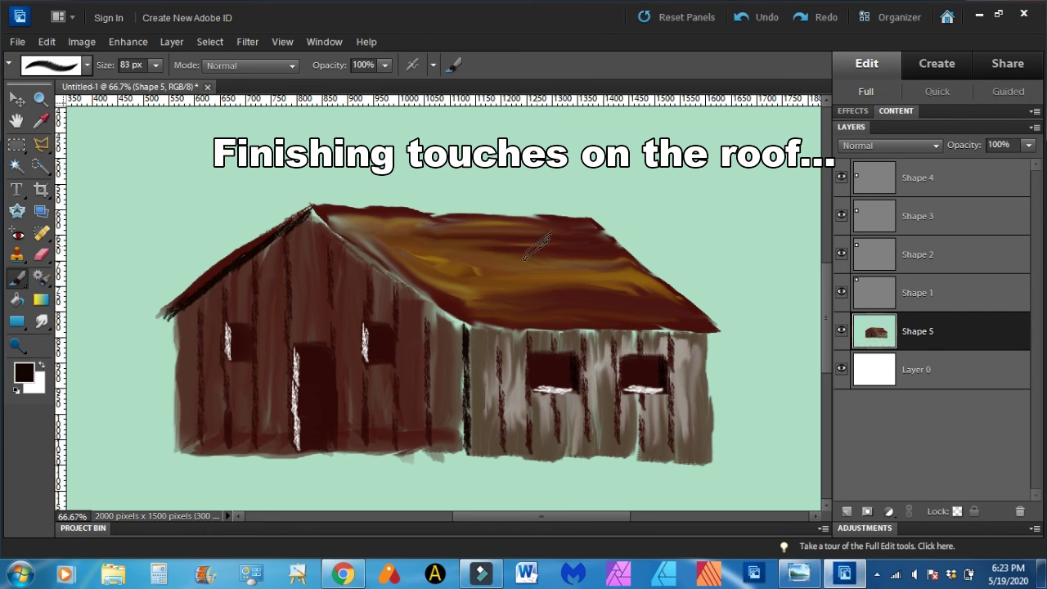
- Set the brush angle to -40° and paint dark diagonal plank lines across the ochre roof
left_click(454, 65)
left_click_drag(351, 365, 385, 364)
left_click(563, 83)
left_click(454, 65)
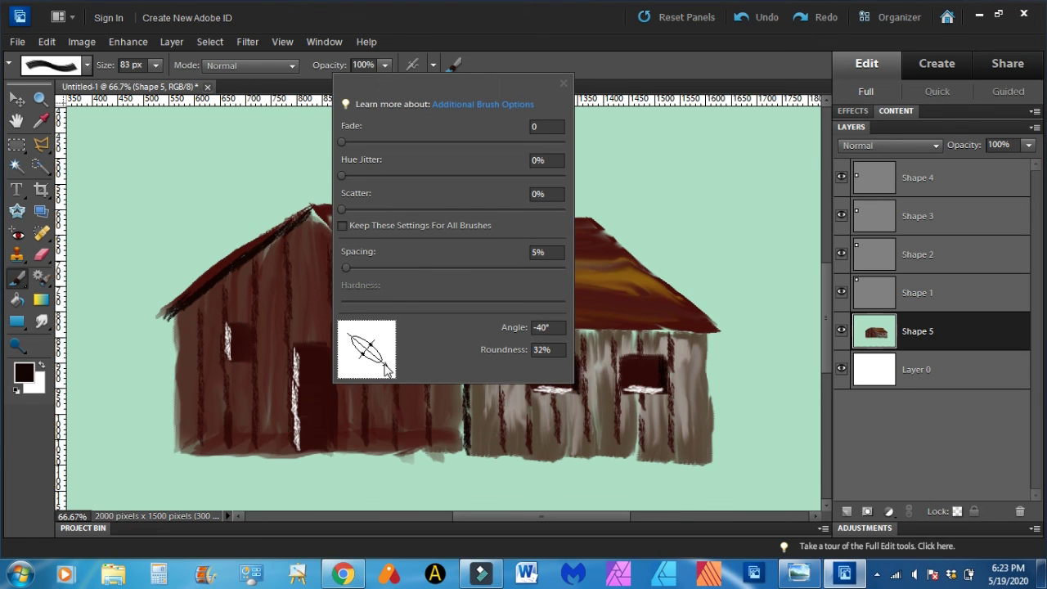
left_click(563, 82)
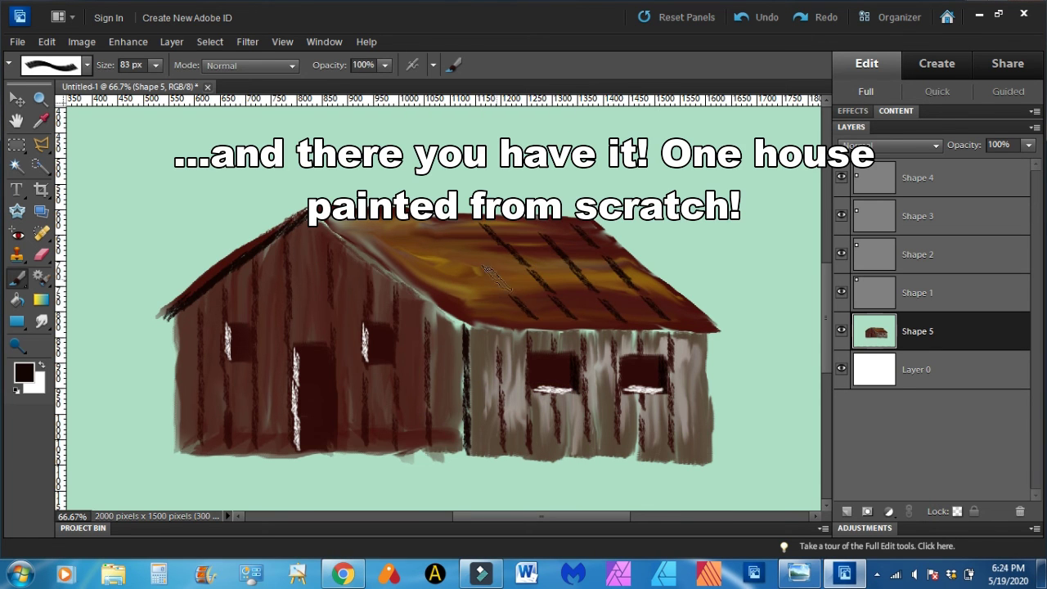
left_click_drag(497, 278, 455, 237)
left_click_drag(488, 307, 404, 229)
left_click_drag(408, 270, 366, 232)
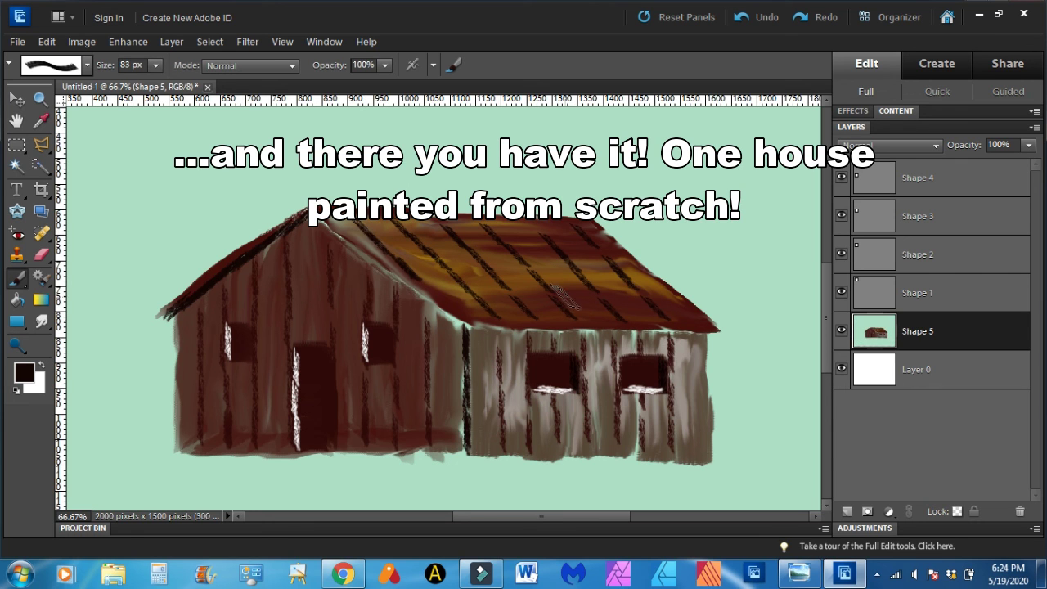
left_click(41, 99)
left_click(382, 65)
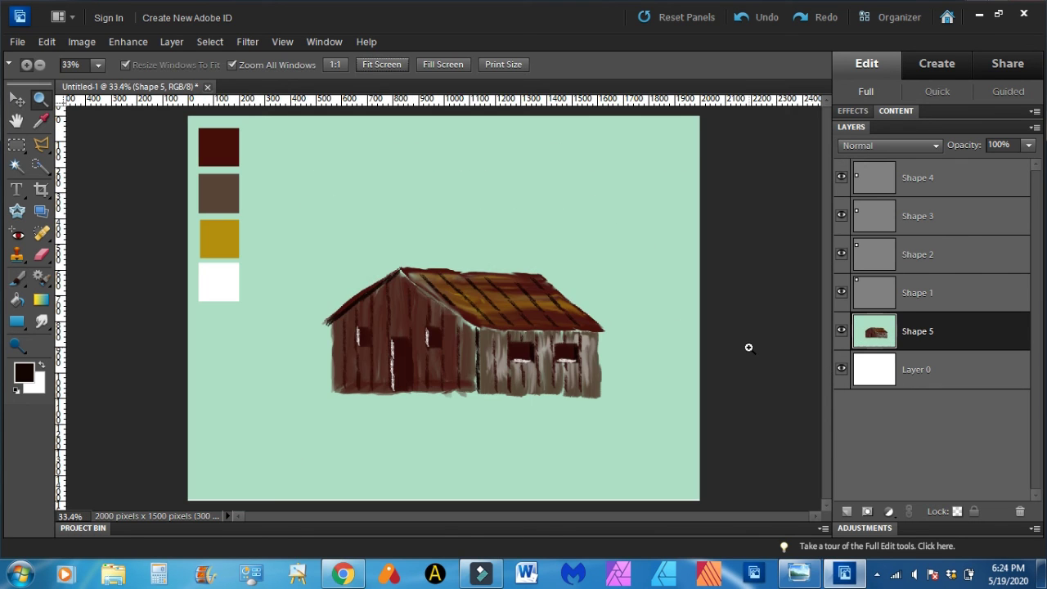